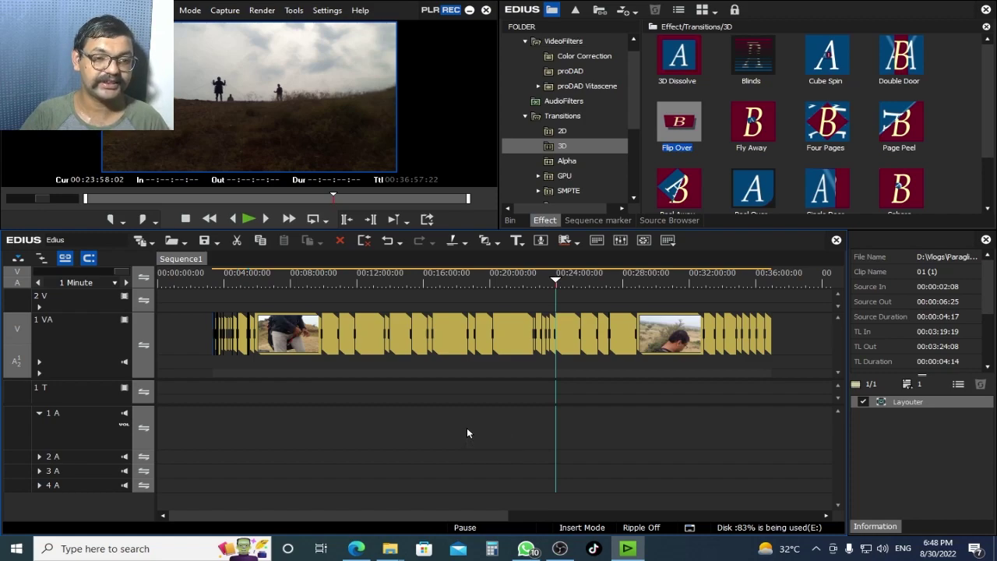
Step: Undo the last edit made to the clips on the 1 VA track
{"action": "left_click", "coordinate": [467, 433]}
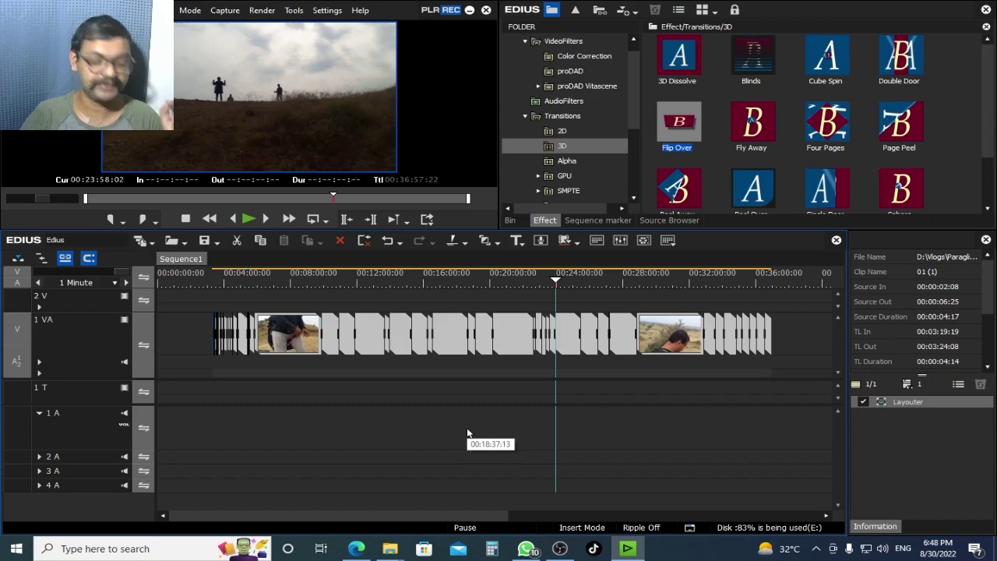
{"action": "key", "text": "ctrl+z"}
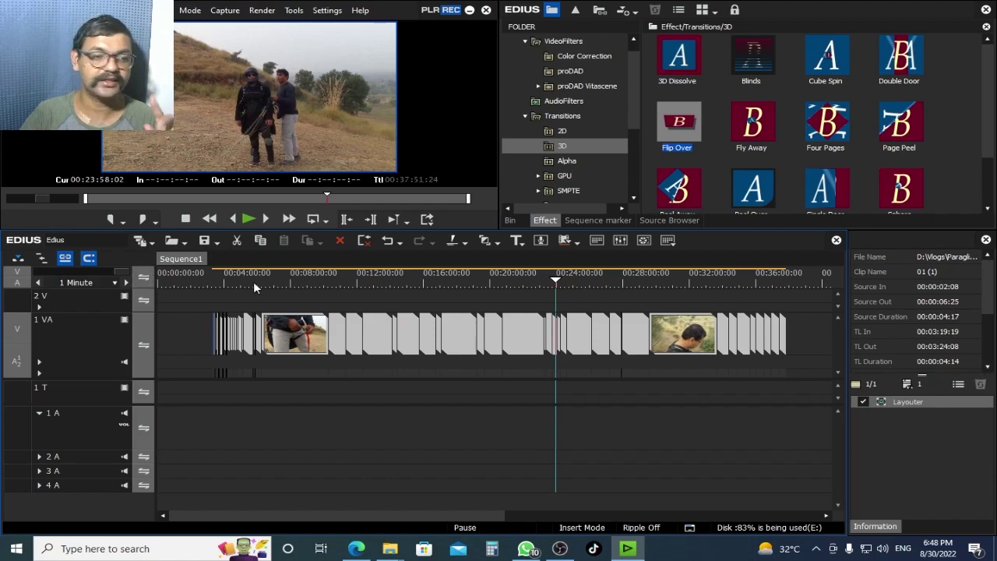
Step: Move the playhead to the first clip's start and inspect its opening frames, stopping at 00:03:19:24
{"action": "left_click_drag", "start_coordinate": [245, 282], "coordinate": [213, 284]}
{"action": "scroll", "coordinate": [254, 369], "scroll_direction": "up", "scroll_amount": 12}
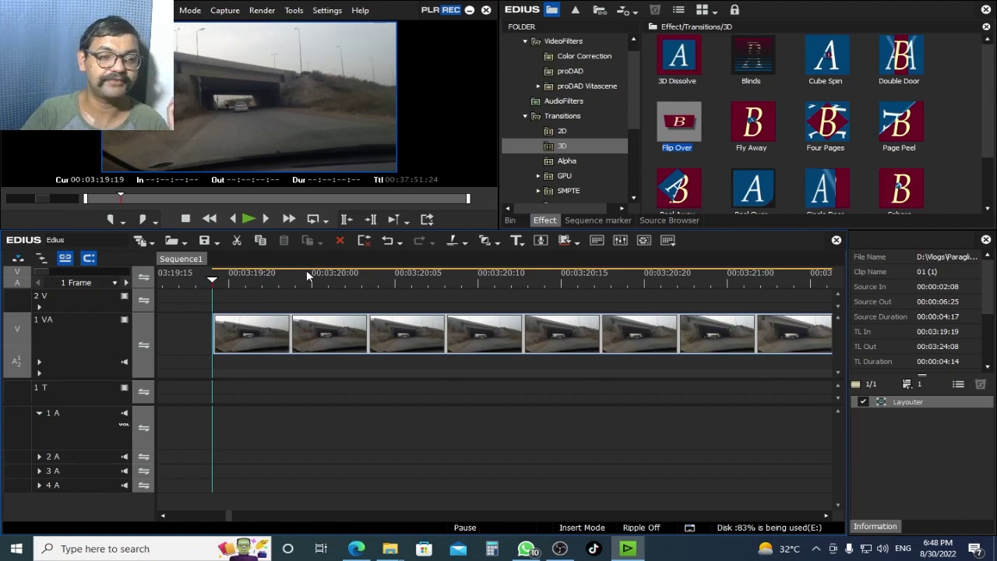
{"action": "left_click", "coordinate": [495, 278]}
{"action": "left_click", "coordinate": [263, 317]}
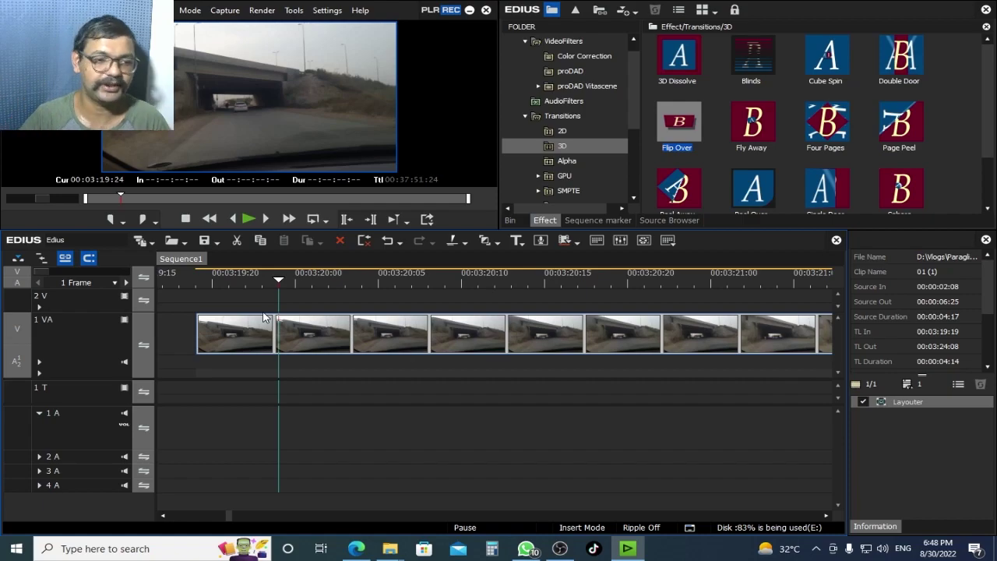
{"action": "scroll", "coordinate": [527, 380], "scroll_direction": "down", "scroll_amount": 5}
{"action": "scroll", "coordinate": [537, 370], "scroll_direction": "down", "scroll_amount": 4}
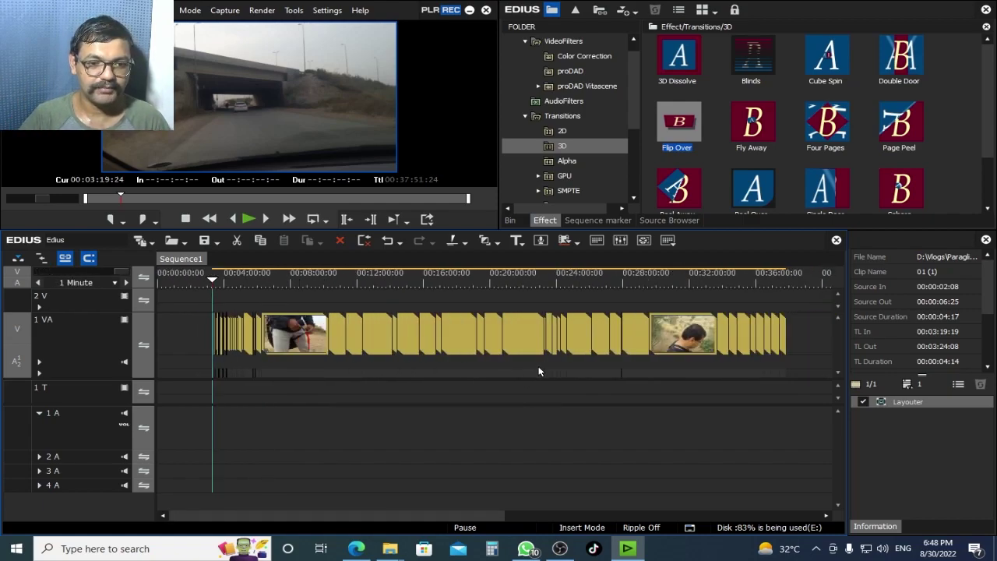
Step: Move clip 01 (40) from the middle of the 1 VA track to the empty area after the last clip, starting at 00:43:15:05
{"action": "key", "text": "ctrl+q"}
{"action": "left_click", "coordinate": [257, 343]}
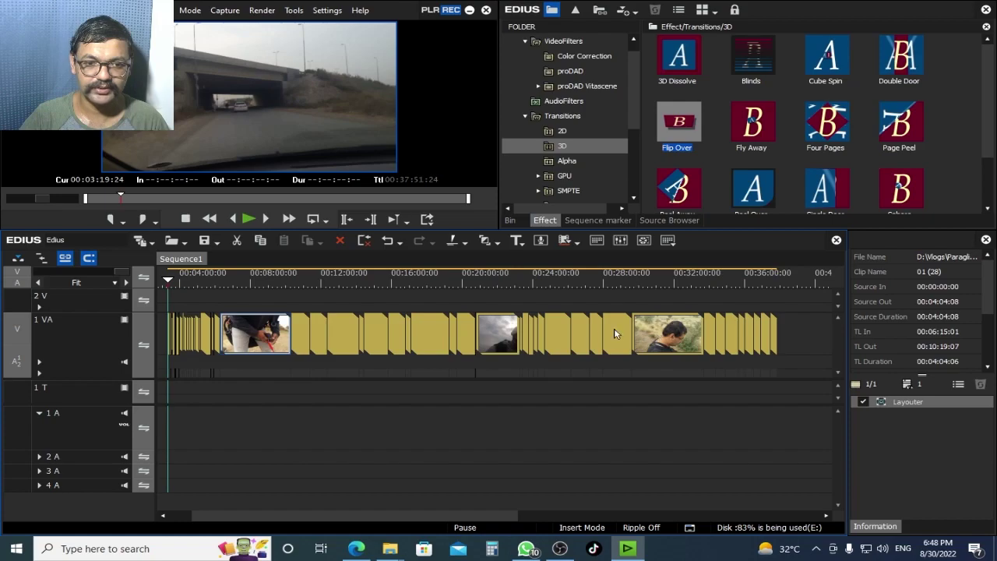
{"action": "left_click_drag", "start_coordinate": [502, 341], "coordinate": [831, 331]}
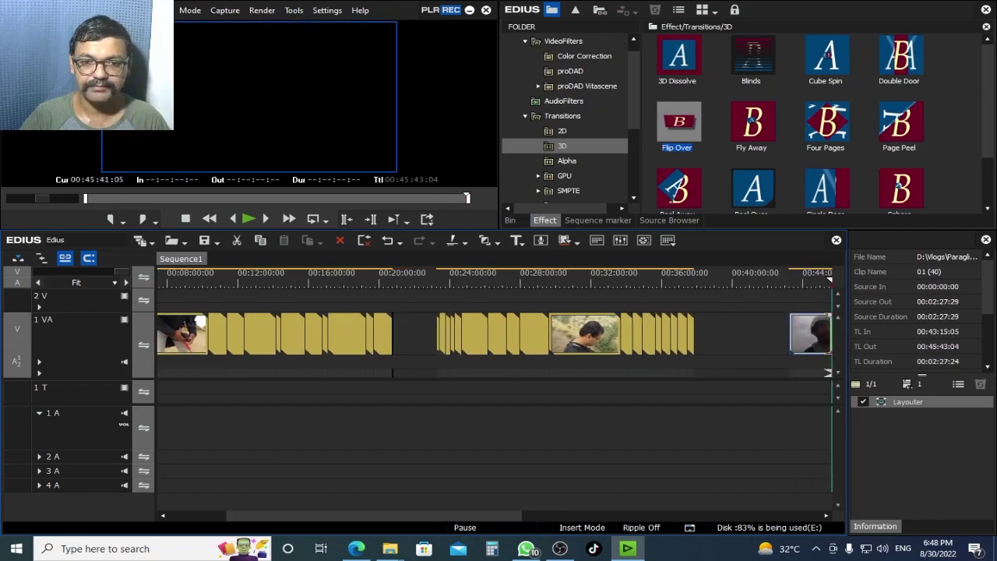
Step: Jump the playhead between the start and end points of clip 01 (40)
{"action": "key", "text": "ctrl+q"}
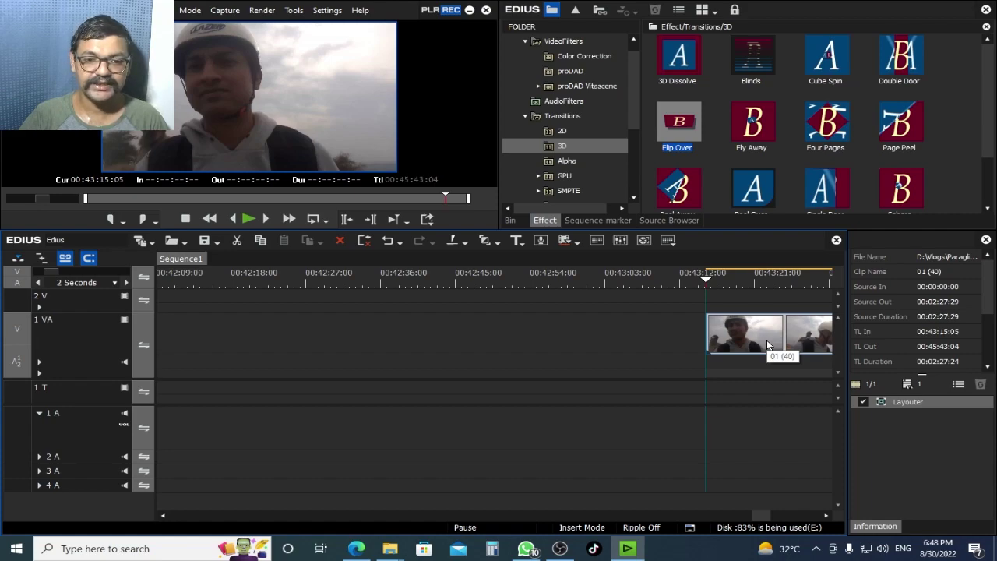
{"action": "scroll", "coordinate": [767, 344], "scroll_direction": "down", "scroll_amount": 5}
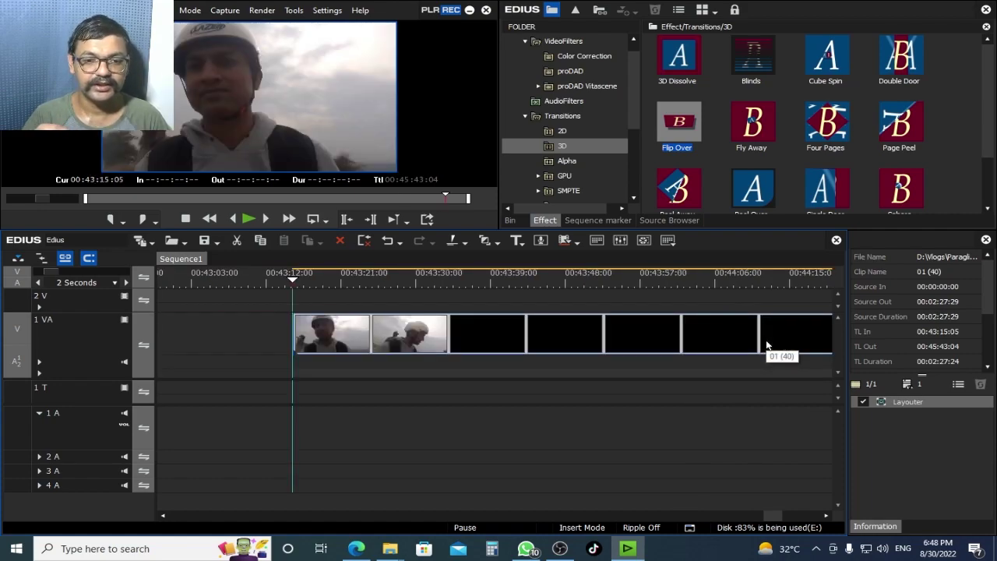
{"action": "key", "text": "End"}
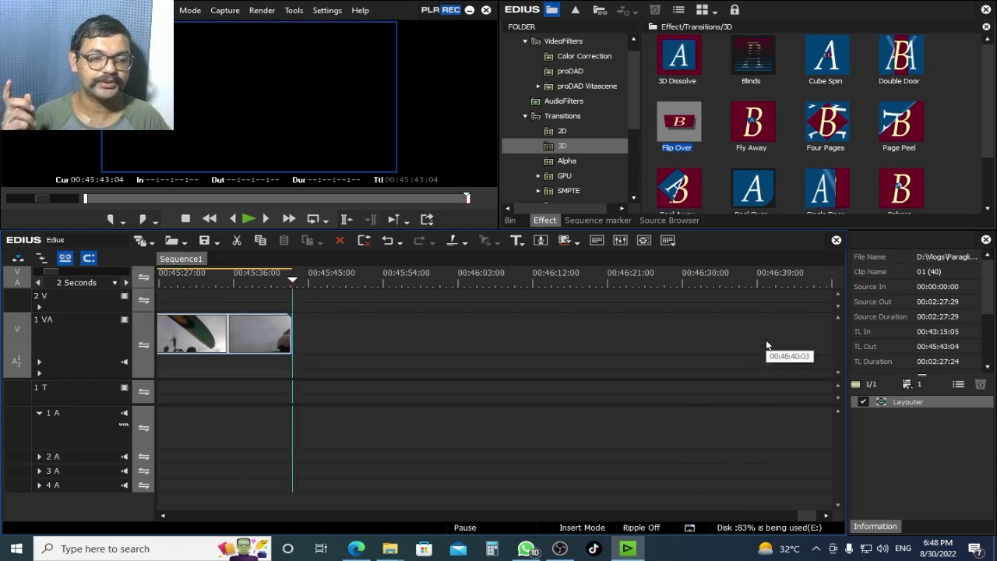
{"action": "scroll", "coordinate": [331, 283], "scroll_direction": "down", "scroll_amount": 5}
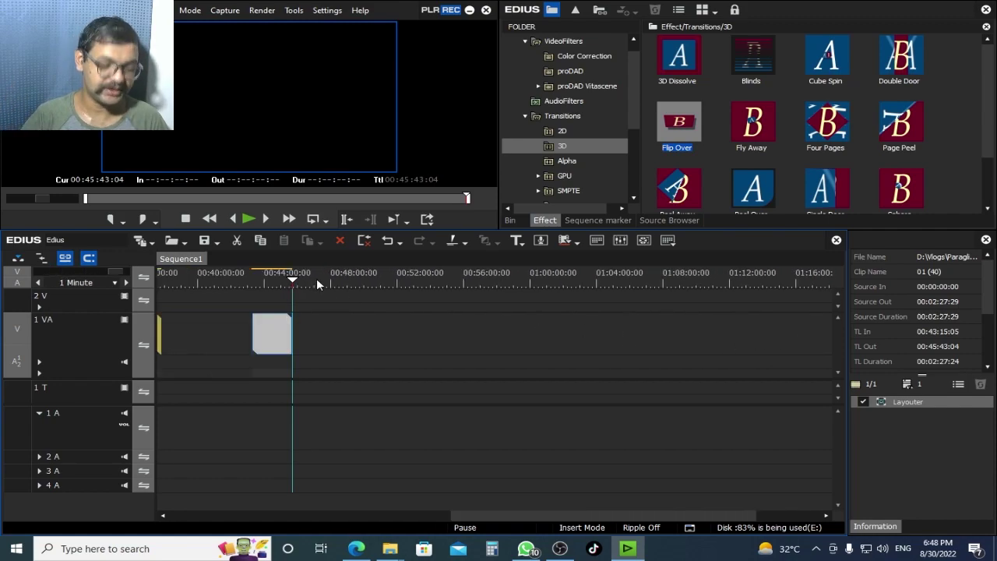
{"action": "key", "text": "Page_Up"}
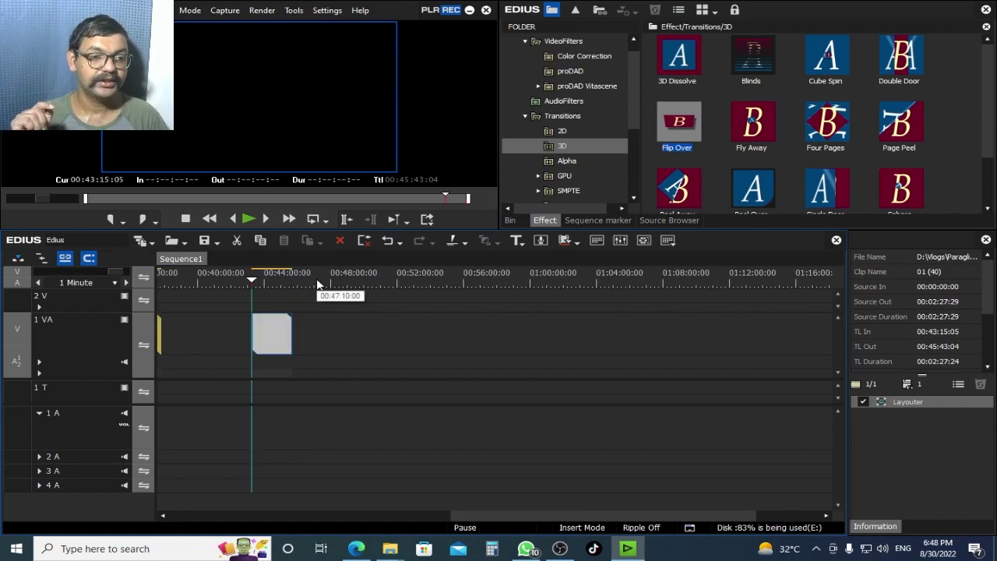
{"action": "key", "text": "Page_Down"}
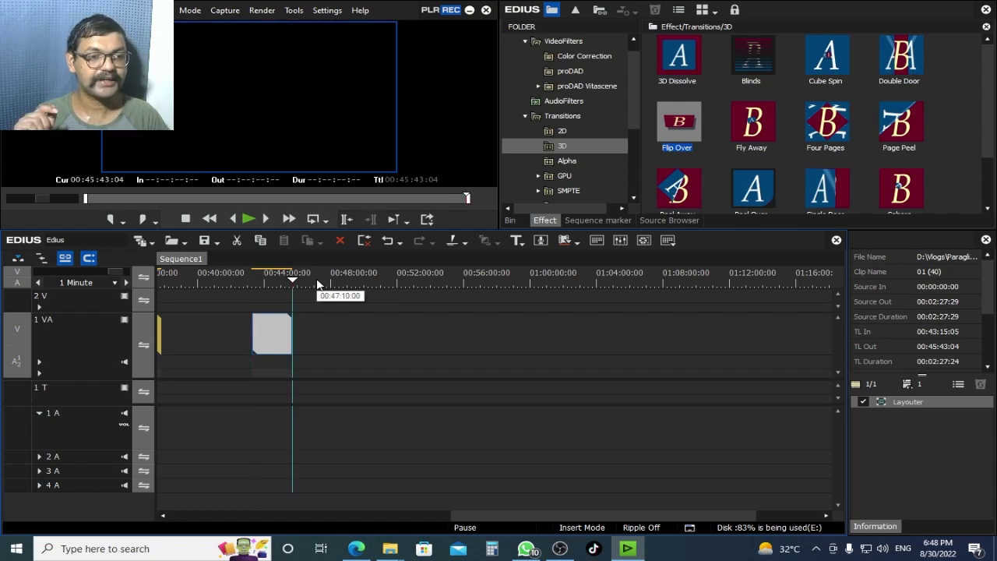
Step: Return the playhead to the start of clip 01 (40) and step one frame back to 00:43:15:04
{"action": "scroll", "coordinate": [318, 284], "scroll_direction": "up", "scroll_amount": 2}
{"action": "key", "text": "ctrl+0"}
{"action": "key", "text": "Page_Up"}
{"action": "scroll", "coordinate": [323, 299], "scroll_direction": "up", "scroll_amount": 2}
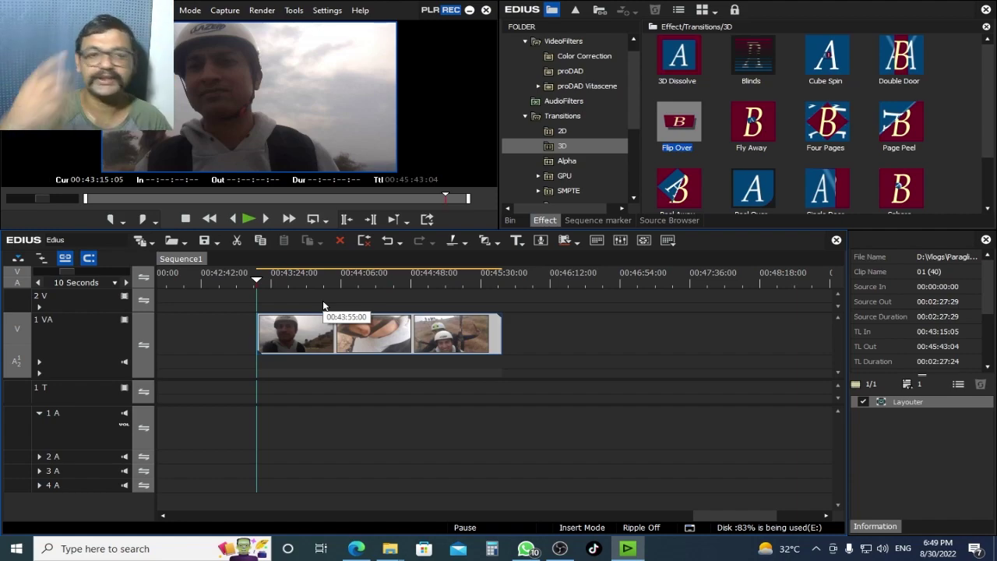
{"action": "scroll", "coordinate": [342, 358], "scroll_direction": "up", "scroll_amount": 4}
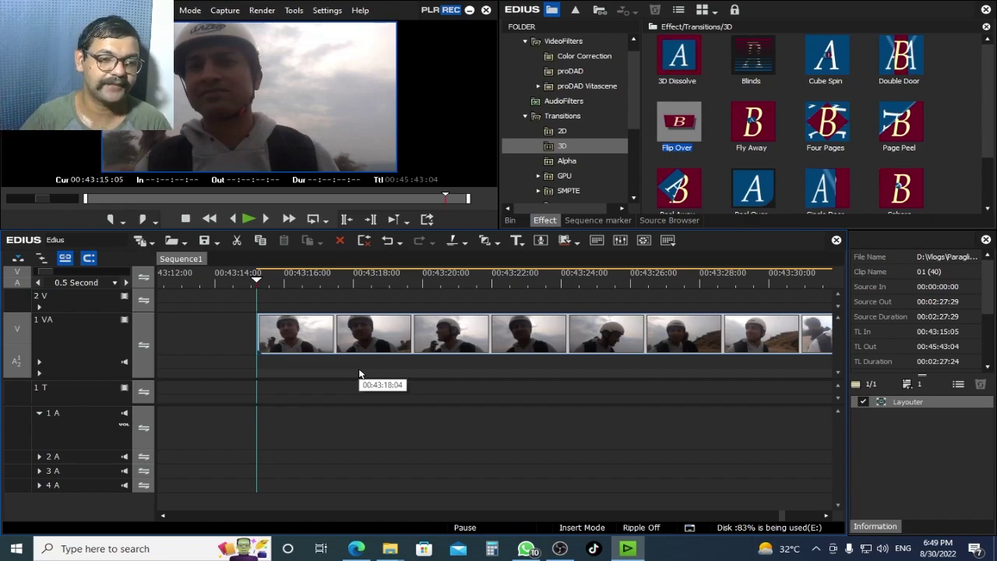
{"action": "scroll", "coordinate": [369, 359], "scroll_direction": "up", "scroll_amount": 5, "text": "ctrl"}
{"action": "key", "text": "Left"}
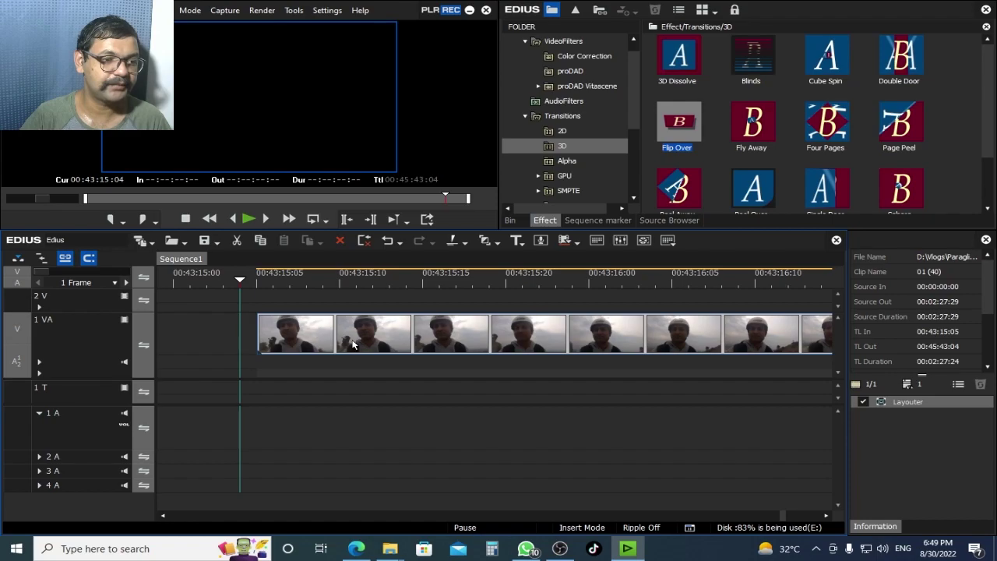
Step: Check the frame rate in the properties of clip 01 (40), and close them without changes
{"action": "right_click", "coordinate": [352, 346]}
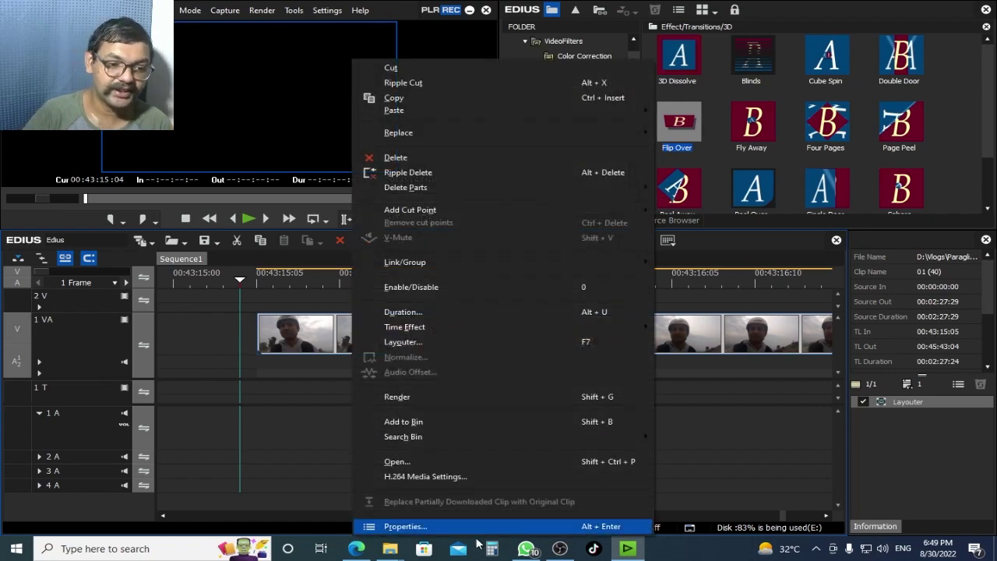
{"action": "key", "text": "Escape"}
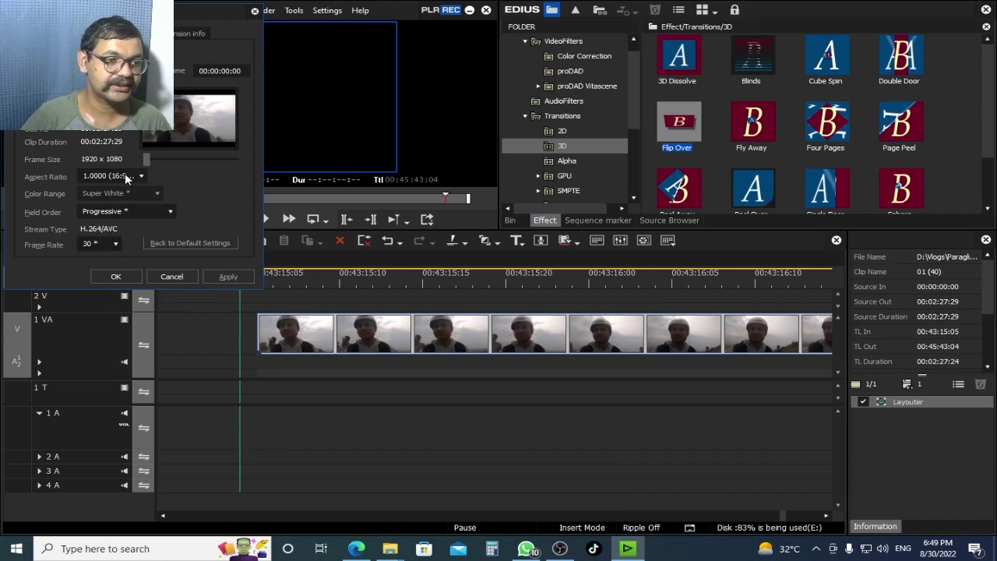
{"action": "left_click", "coordinate": [168, 277]}
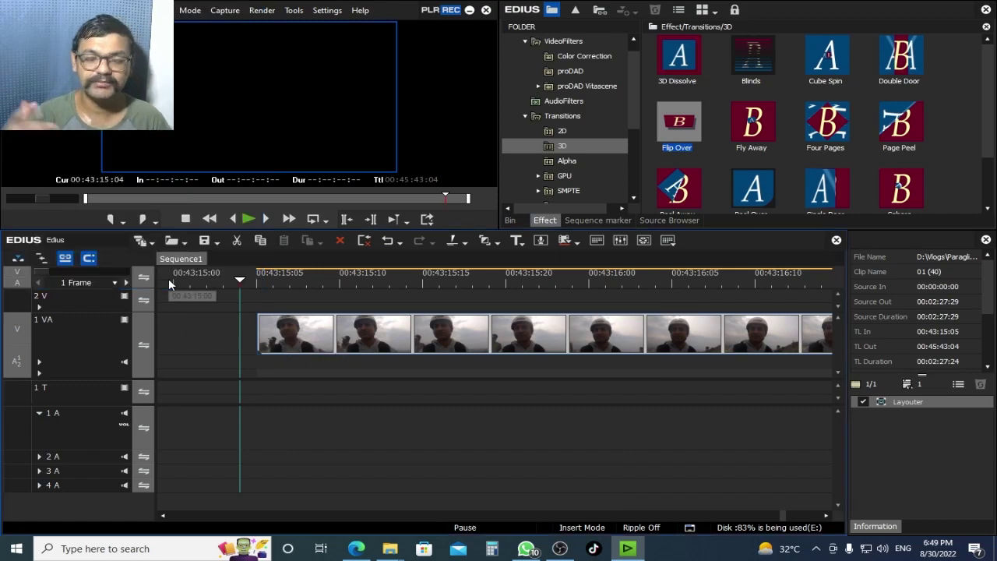
Step: Place the playhead on the first frame of clip 01 (40), at 00:43:15:05
{"action": "left_click", "coordinate": [258, 278]}
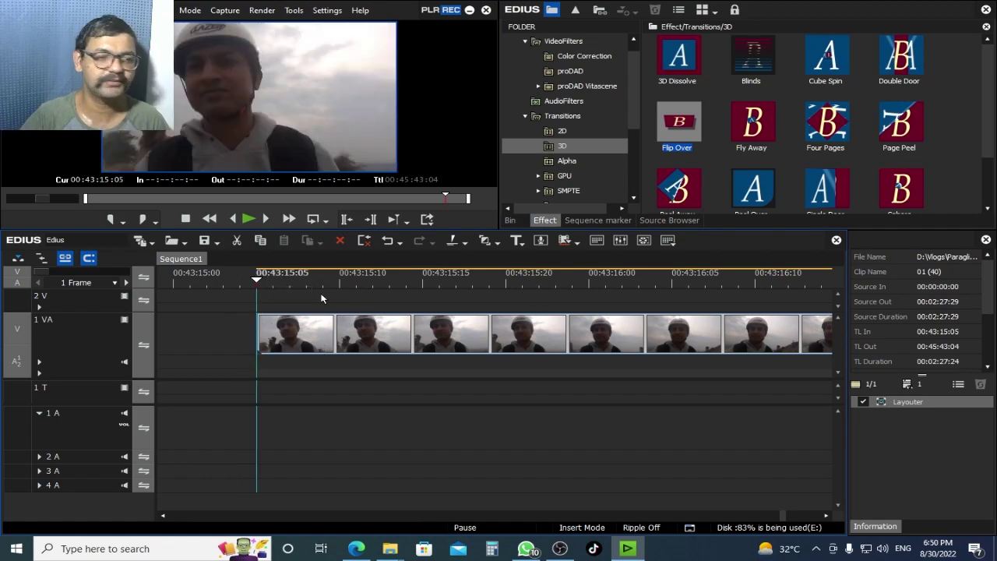
{"action": "scroll", "coordinate": [312, 327], "scroll_direction": "down", "scroll_amount": 7}
{"action": "scroll", "coordinate": [272, 335], "scroll_direction": "up", "scroll_amount": 4}
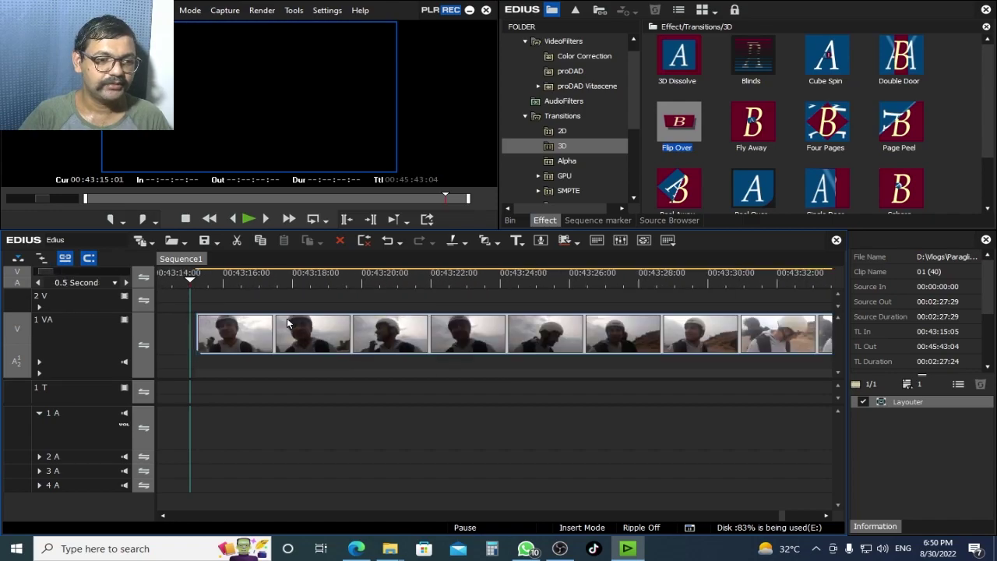
{"action": "scroll", "coordinate": [361, 341], "scroll_direction": "down", "scroll_amount": 2}
{"action": "scroll", "coordinate": [360, 341], "scroll_direction": "down", "scroll_amount": 2}
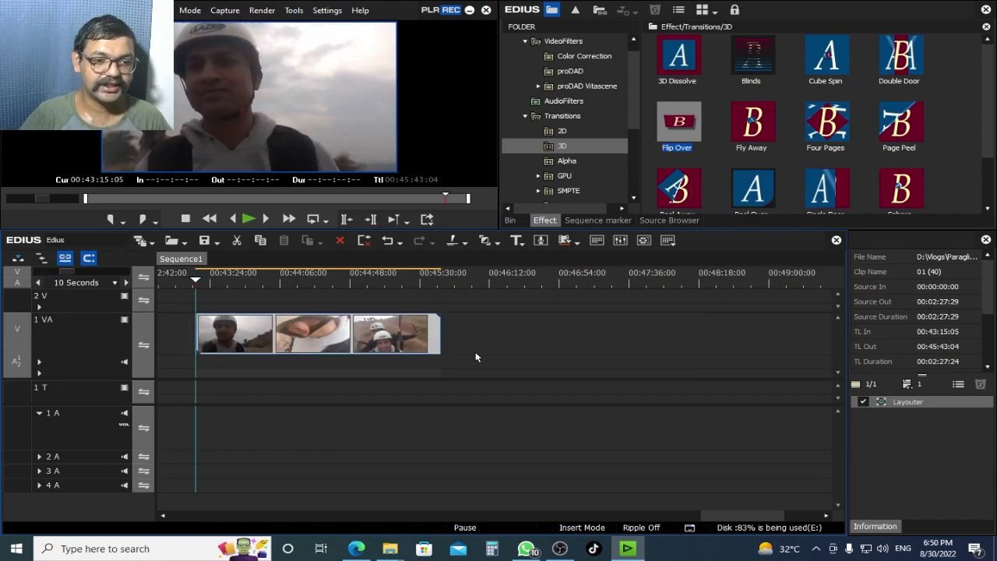
{"action": "left_click", "coordinate": [196, 282]}
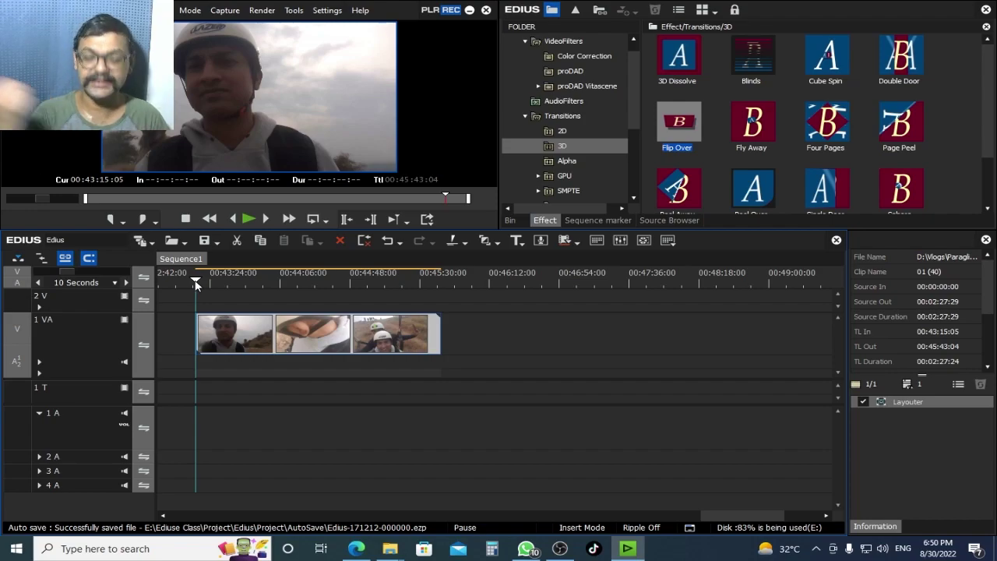
Step: Step forward frame by frame through the opening seconds of clip 01 (40), up to 00:43:28:16
{"action": "key", "text": "Right"}
{"action": "key", "text": "Right"}
{"action": "key", "text": "Right"}
{"action": "key", "text": "Right"}
{"action": "key", "text": "Right"}
{"action": "key", "text": "Right"}
{"action": "key", "text": "Right"}
{"action": "key", "text": "Right"}
{"action": "key", "text": "Right"}
{"action": "key", "text": "Right"}
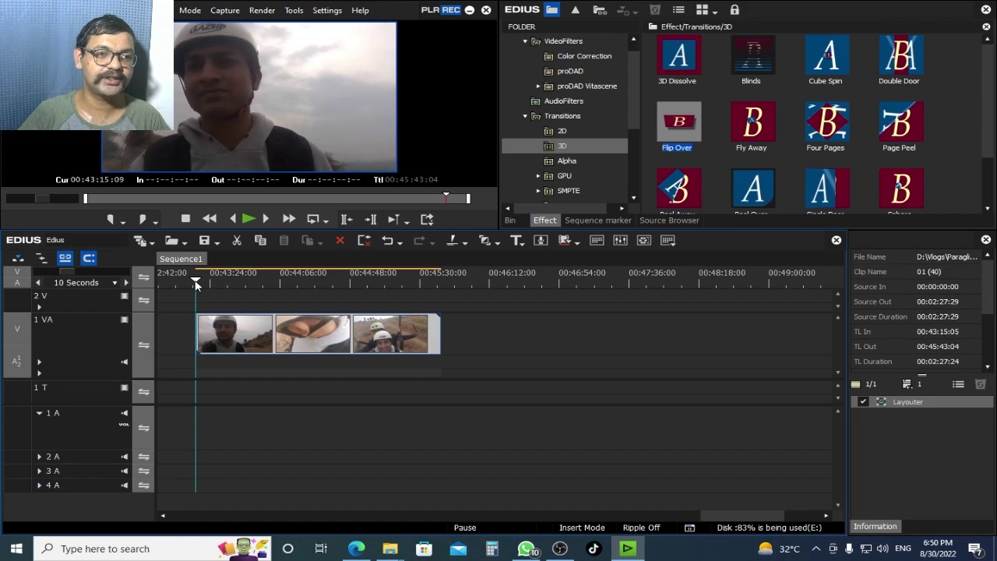
{"action": "key", "text": "Right"}
{"action": "key", "text": "Right"}
{"action": "key", "text": "Right"}
{"action": "key", "text": "Right"}
{"action": "key", "text": "Right"}
{"action": "key", "text": "Right"}
{"action": "key", "text": "Right"}
{"action": "key", "text": "Right"}
{"action": "key", "text": "Right"}
{"action": "key", "text": "Right"}
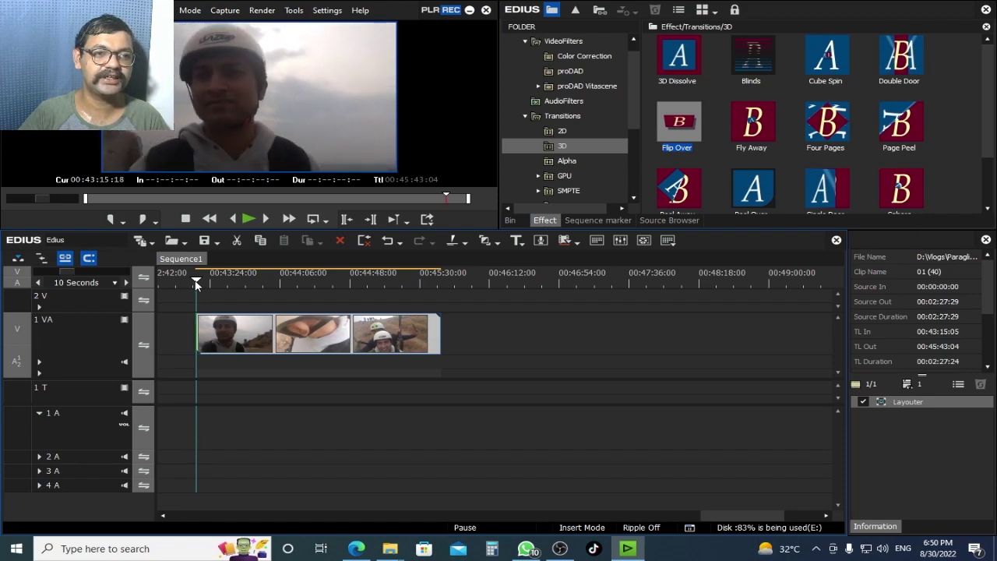
{"action": "key", "text": "Right"}
{"action": "key", "text": "Right"}
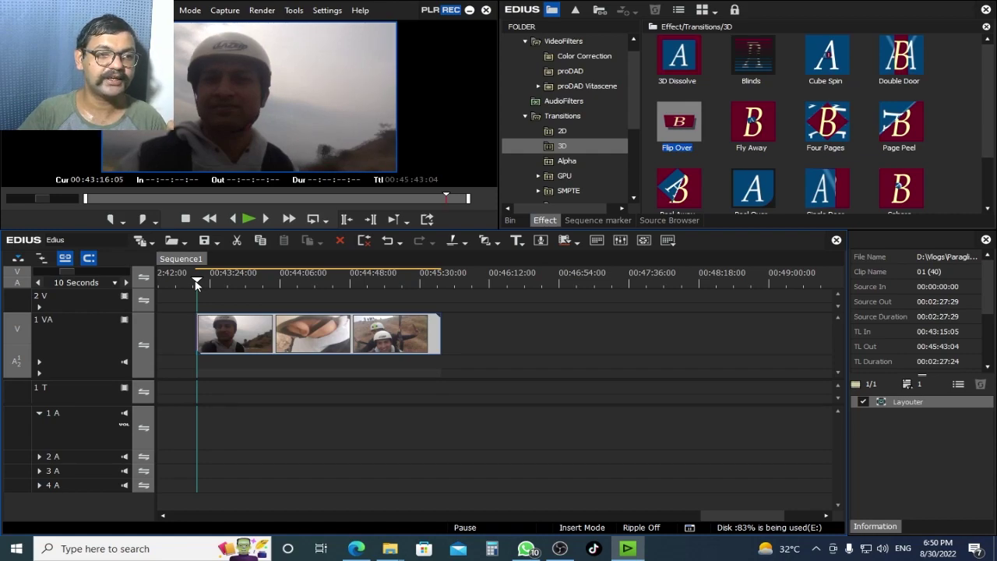
{"action": "key", "text": "Right"}
{"action": "key", "text": "Right"}
{"action": "key", "text": "Right"}
{"action": "key", "text": "Right"}
{"action": "key", "text": "Right"}
{"action": "key", "text": "Right"}
{"action": "key", "text": "Right"}
{"action": "key", "text": "Right"}
{"action": "key", "text": "Right"}
{"action": "key", "text": "Right"}
{"action": "key", "text": "Right"}
{"action": "key", "text": "Right"}
{"action": "key", "text": "Right"}
{"action": "key", "text": "Right"}
{"action": "key", "text": "Right"}
{"action": "key", "text": "Right"}
{"action": "key", "text": "Right"}
{"action": "key", "text": "Right"}
{"action": "key", "text": "Right"}
{"action": "key", "text": "Right"}
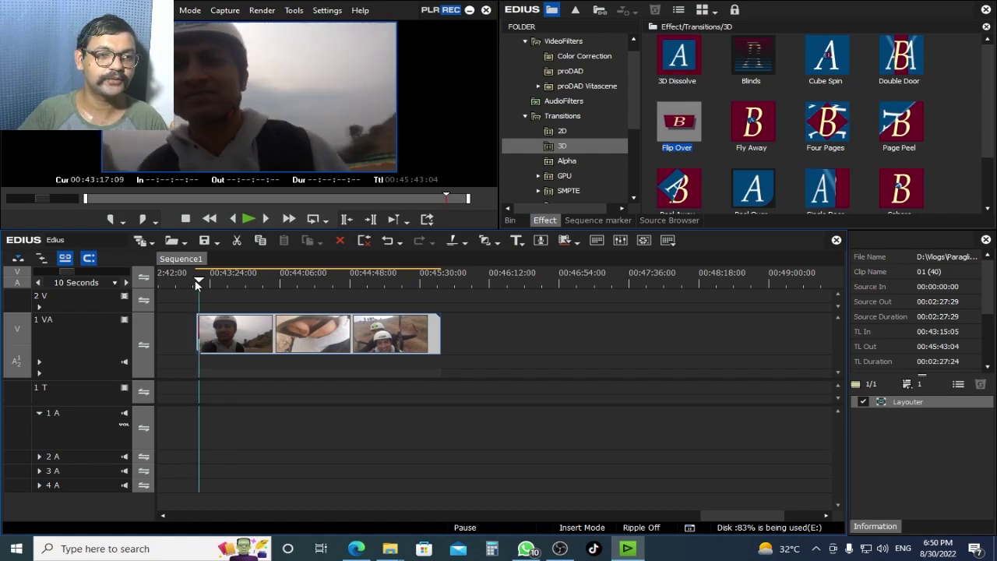
{"action": "key", "text": "Right"}
{"action": "key", "text": "Right"}
{"action": "key", "text": "Right"}
{"action": "key", "text": "Right"}
{"action": "key", "text": "Right"}
{"action": "key", "text": "Right"}
{"action": "key", "text": "Right"}
{"action": "key", "text": "Right"}
{"action": "key", "text": "Right"}
{"action": "key", "text": "Right"}
{"action": "key", "text": "Right"}
{"action": "key", "text": "Right"}
{"action": "key", "text": "Right"}
{"action": "key", "text": "Right"}
{"action": "key", "text": "Right"}
{"action": "key", "text": "Right"}
{"action": "key", "text": "Right"}
{"action": "key", "text": "Right"}
{"action": "key", "text": "Right"}
{"action": "key", "text": "Right"}
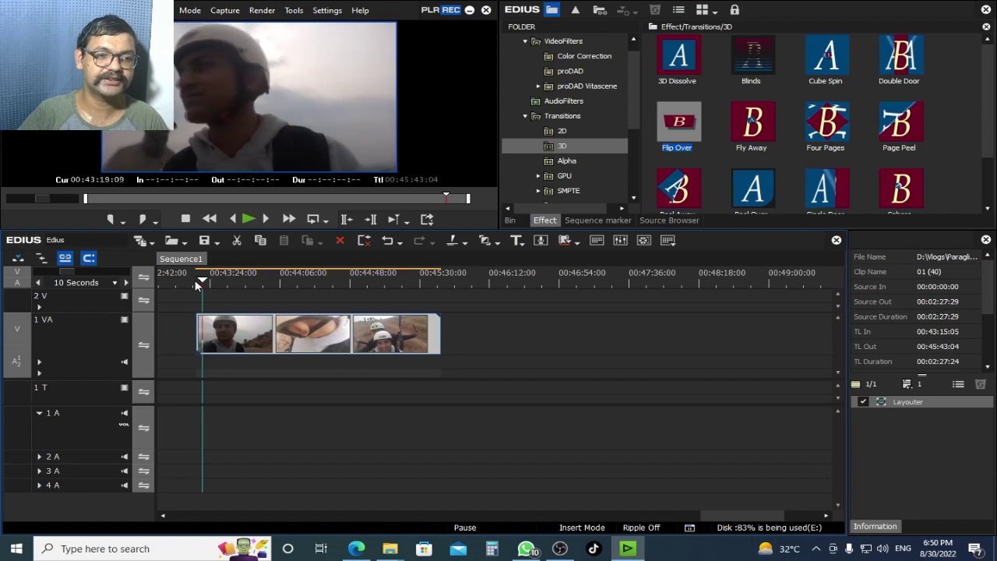
{"action": "key", "text": "Right"}
{"action": "key", "text": "Right"}
{"action": "key", "text": "Right"}
{"action": "key", "text": "Right"}
{"action": "key", "text": "Right"}
{"action": "key", "text": "Right"}
{"action": "key", "text": "Right"}
{"action": "key", "text": "Right"}
{"action": "key", "text": "Right"}
{"action": "key", "text": "Right"}
{"action": "key", "text": "Right"}
{"action": "key", "text": "Right"}
{"action": "key", "text": "Right"}
{"action": "key", "text": "Right"}
{"action": "key", "text": "Right"}
{"action": "key", "text": "Right"}
{"action": "key", "text": "Right"}
{"action": "key", "text": "Right"}
{"action": "key", "text": "Right"}
{"action": "key", "text": "Right"}
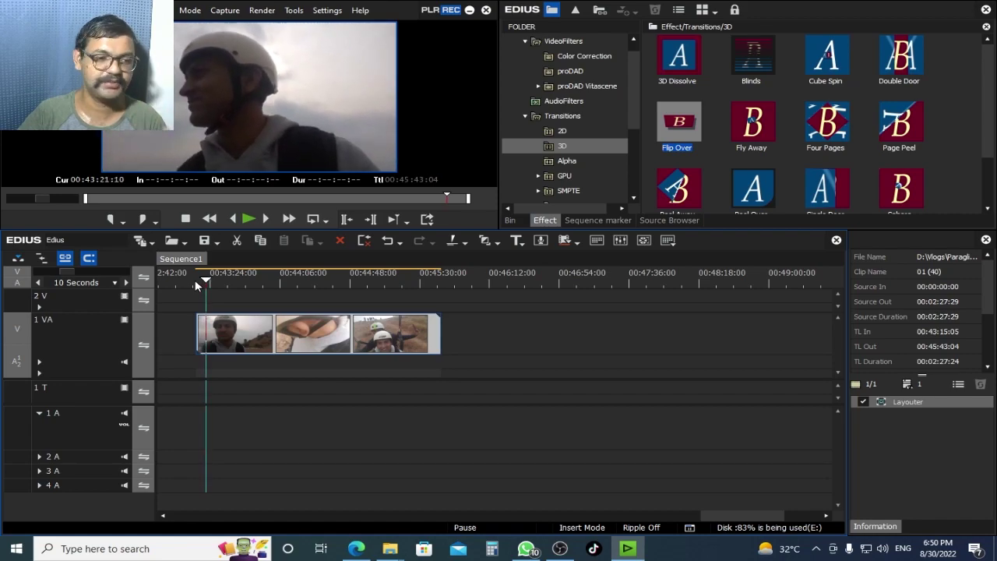
{"action": "key", "text": "Right"}
{"action": "key", "text": "Right"}
{"action": "key", "text": "Right"}
{"action": "key", "text": "Right"}
{"action": "key", "text": "Right"}
{"action": "key", "text": "Right"}
{"action": "key", "text": "Right"}
{"action": "key", "text": "Right"}
{"action": "key", "text": "Right"}
{"action": "key", "text": "Right"}
{"action": "key", "text": "Right"}
{"action": "key", "text": "Right"}
{"action": "key", "text": "Right"}
{"action": "key", "text": "Right"}
{"action": "key", "text": "Right"}
{"action": "key", "text": "Right"}
{"action": "key", "text": "Right"}
{"action": "key", "text": "Right"}
{"action": "key", "text": "Right"}
{"action": "key", "text": "Right"}
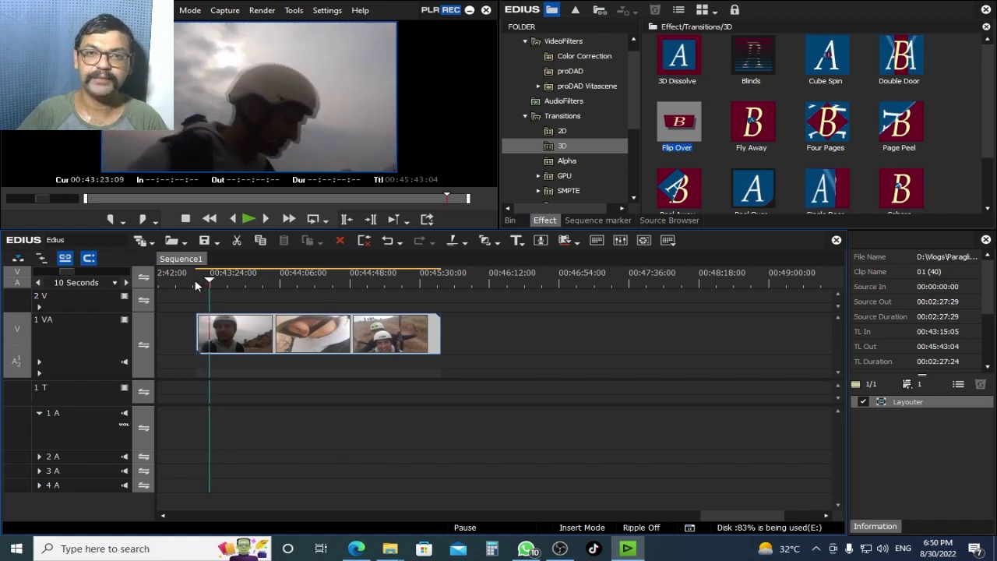
{"action": "key", "text": "Right"}
{"action": "key", "text": "Right"}
{"action": "key", "text": "Right"}
{"action": "key", "text": "Right"}
{"action": "key", "text": "Right"}
{"action": "key", "text": "Right"}
{"action": "key", "text": "Right"}
{"action": "key", "text": "Right"}
{"action": "key", "text": "Right"}
{"action": "key", "text": "Right"}
{"action": "key", "text": "Right"}
{"action": "key", "text": "Right"}
{"action": "key", "text": "Right"}
{"action": "key", "text": "Right"}
{"action": "key", "text": "Right"}
{"action": "key", "text": "Right"}
{"action": "key", "text": "Right"}
{"action": "key", "text": "Right"}
{"action": "key", "text": "Right"}
{"action": "key", "text": "Right"}
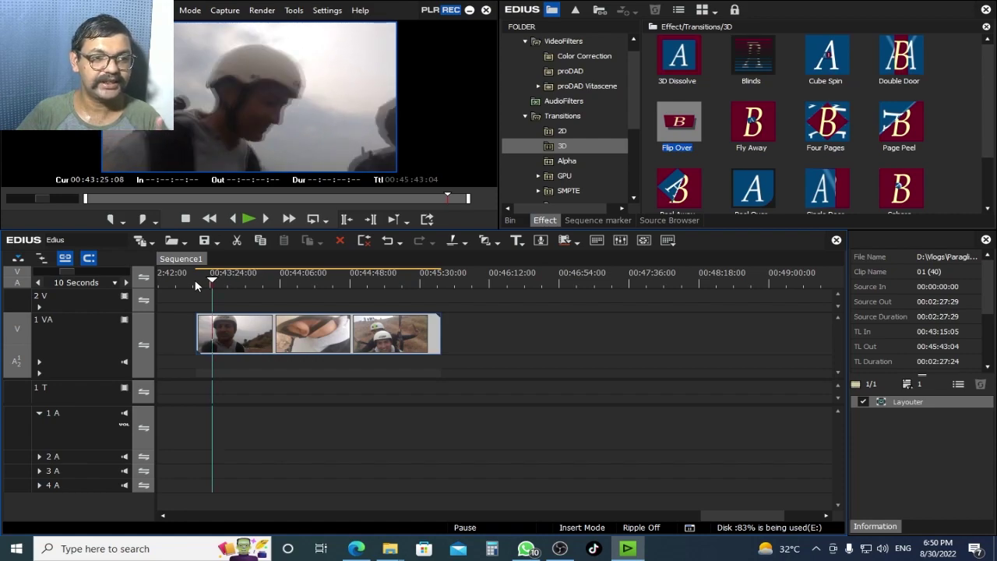
{"action": "key", "text": "space"}
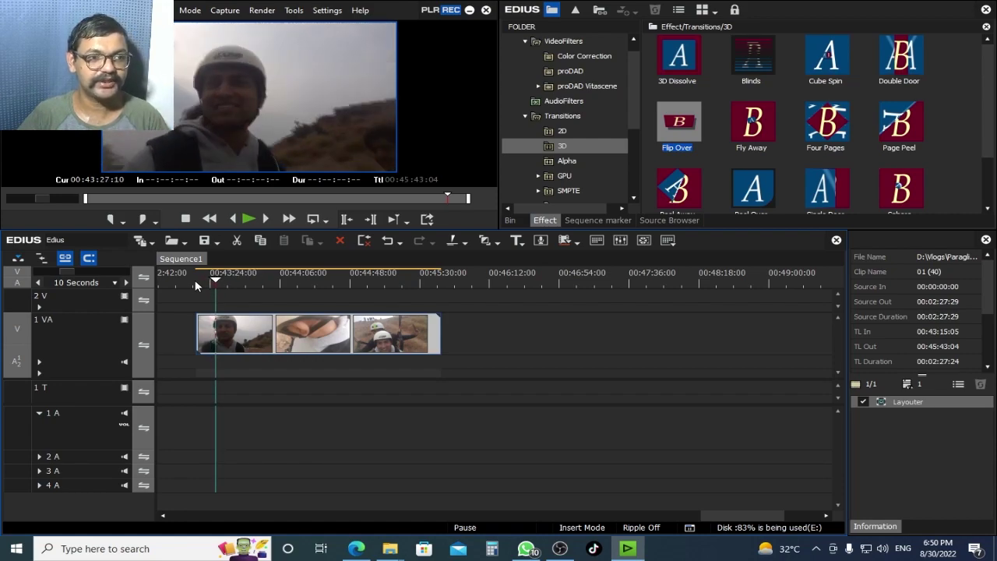
{"action": "key", "text": "space"}
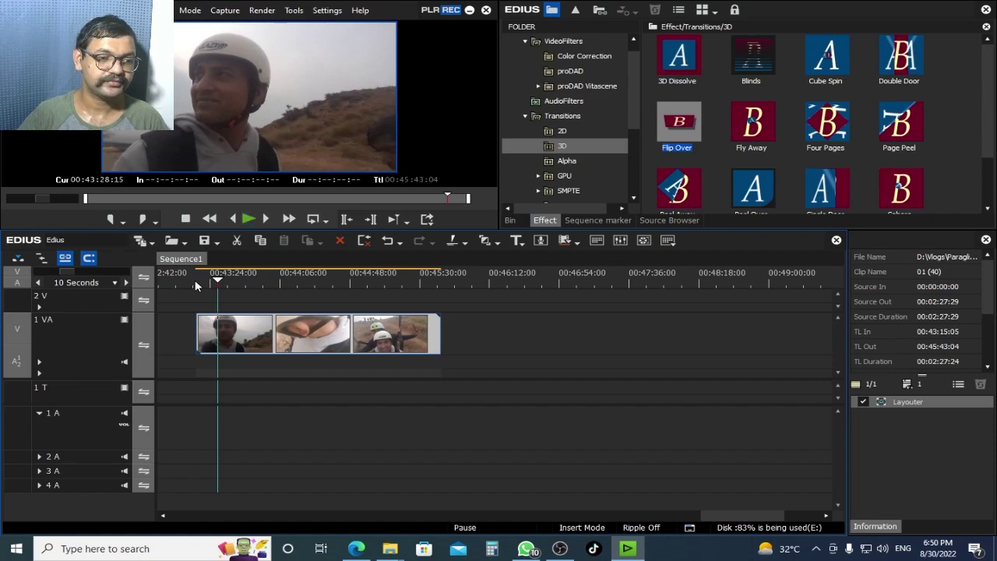
{"action": "scroll", "coordinate": [284, 482], "scroll_direction": "up", "scroll_amount": 5}
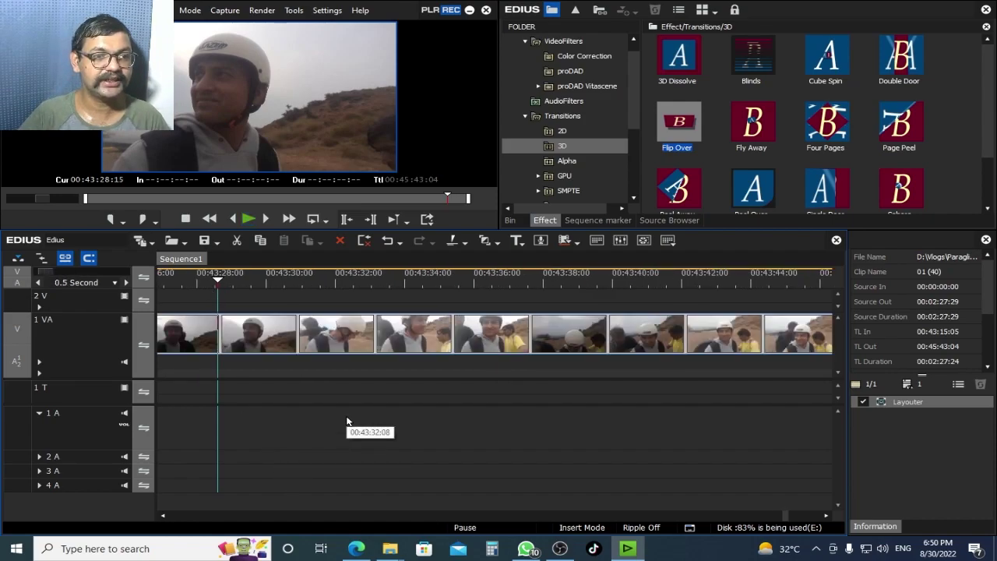
{"action": "key", "text": "Right"}
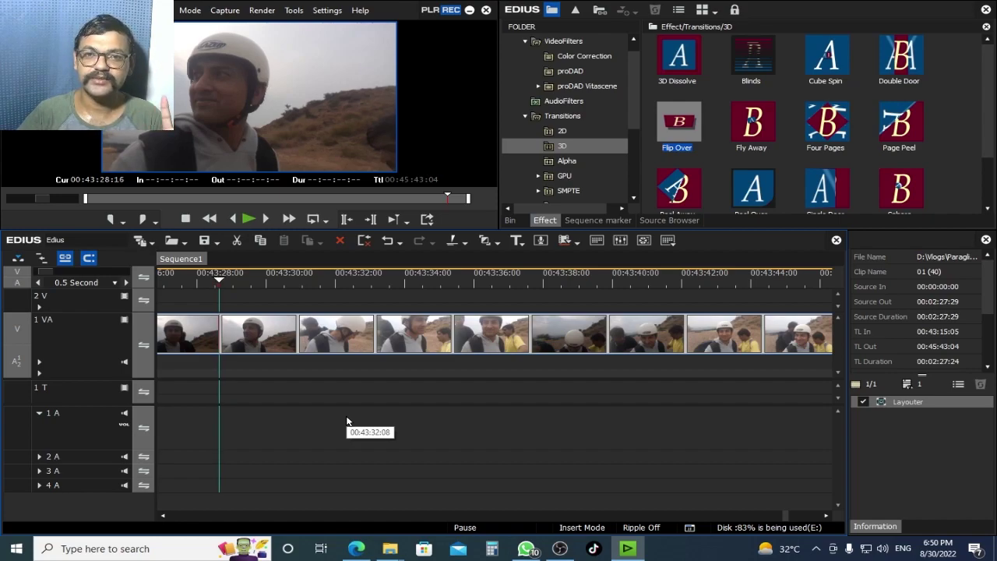
Step: Step forward frame by frame through clip 01 (40) from 00:43:28:16 up to 00:43:30:19
{"action": "key", "text": "Right"}
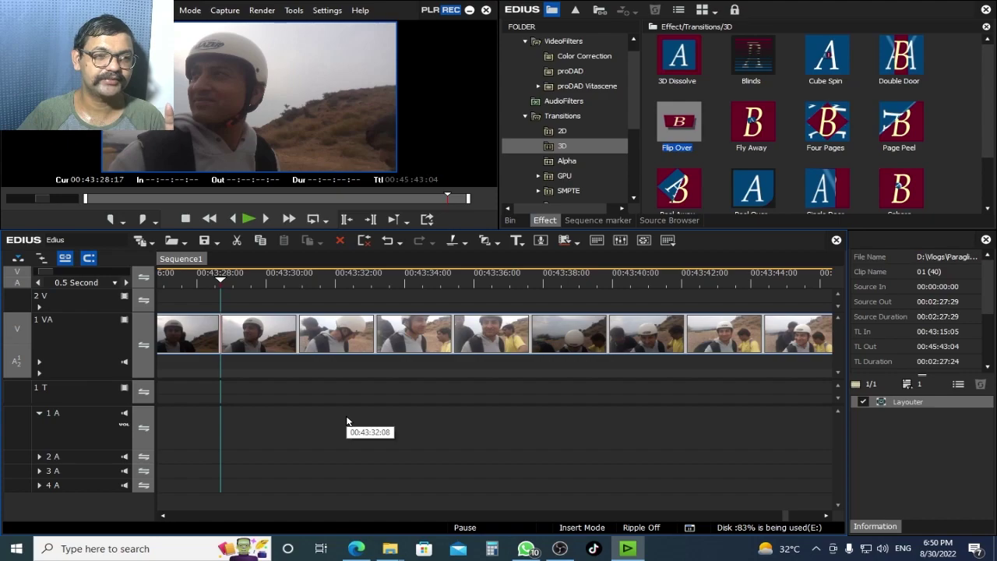
{"action": "key", "text": "Right"}
{"action": "key", "text": "Right"}
{"action": "key", "text": "Right"}
{"action": "key", "text": "Right"}
{"action": "key", "text": "Right"}
{"action": "key", "text": "Right"}
{"action": "key", "text": "Right"}
{"action": "key", "text": "Right"}
{"action": "key", "text": "Right"}
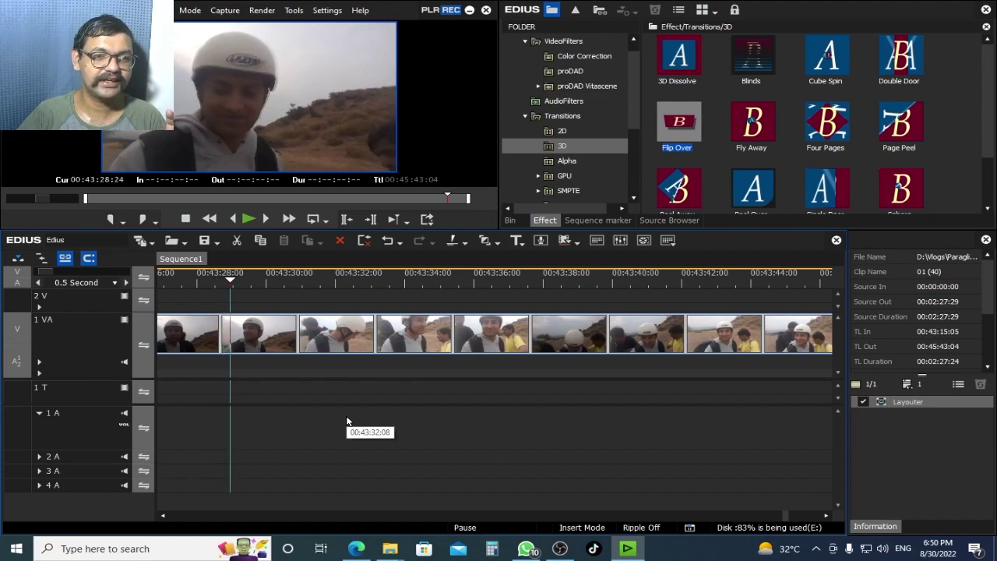
{"action": "key", "text": "Right"}
{"action": "key", "text": "Right"}
{"action": "key", "text": "Right"}
{"action": "key", "text": "Right"}
{"action": "key", "text": "Right"}
{"action": "key", "text": "Right"}
{"action": "key", "text": "Right"}
{"action": "key", "text": "Right"}
{"action": "key", "text": "Right"}
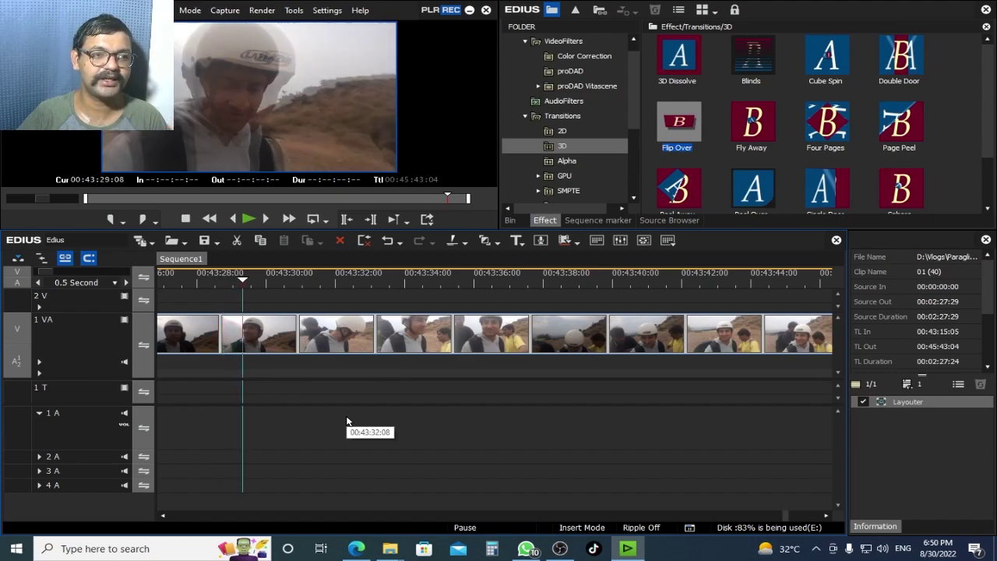
{"action": "key", "text": "Right"}
{"action": "key", "text": "Right"}
{"action": "key", "text": "Right"}
{"action": "key", "text": "Right"}
{"action": "key", "text": "Right"}
{"action": "key", "text": "Right"}
{"action": "key", "text": "Right"}
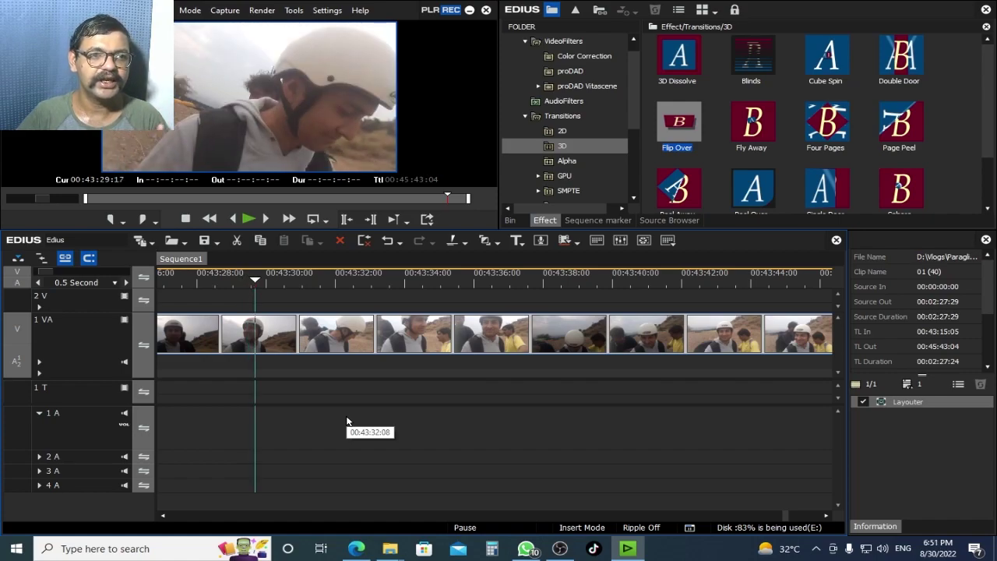
{"action": "key", "text": "Right"}
{"action": "key", "text": "Right"}
{"action": "key", "text": "Right"}
{"action": "key", "text": "Right"}
{"action": "key", "text": "Right"}
{"action": "key", "text": "Right"}
{"action": "key", "text": "Right"}
{"action": "key", "text": "Right"}
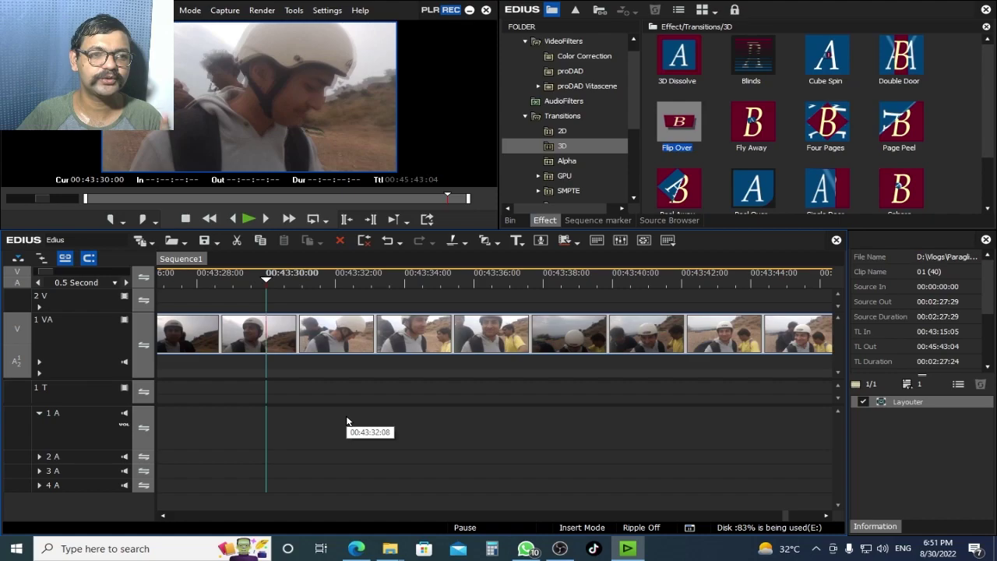
{"action": "key", "text": "Right"}
{"action": "key", "text": "Right"}
{"action": "key", "text": "Right"}
{"action": "key", "text": "Right"}
{"action": "key", "text": "Right"}
{"action": "key", "text": "Right"}
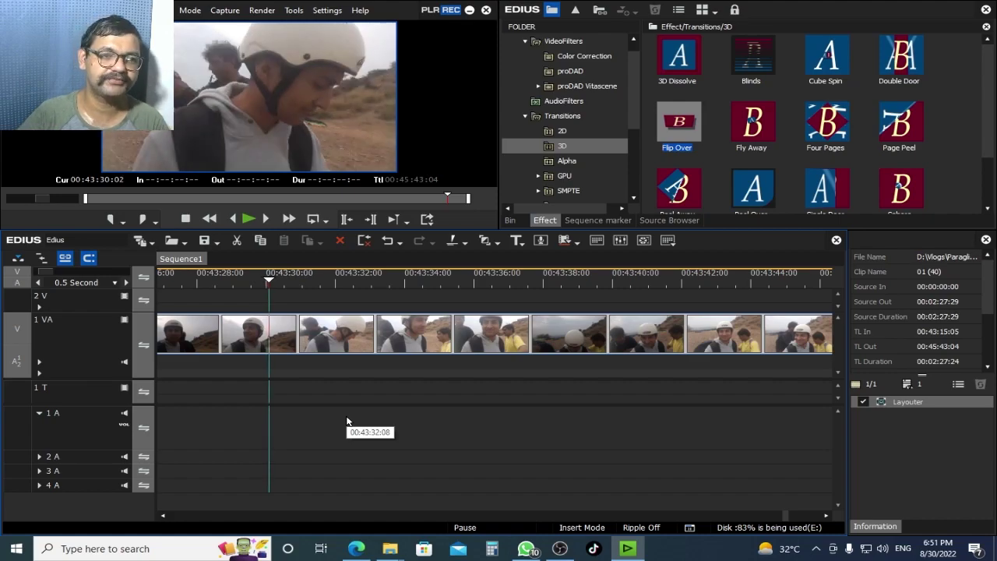
{"action": "key", "text": "Right"}
{"action": "key", "text": "Right"}
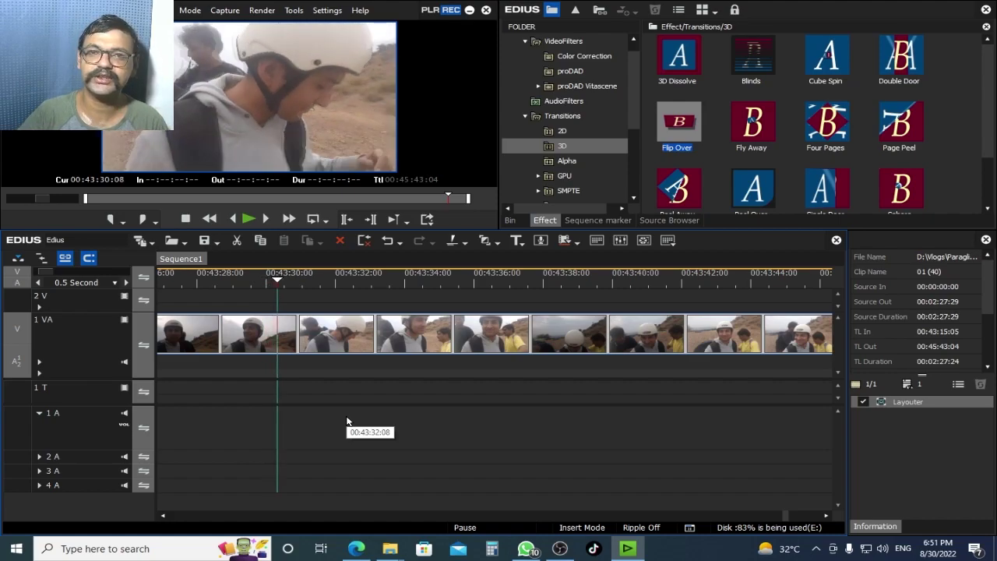
{"action": "key", "text": "Right"}
{"action": "key", "text": "Right"}
{"action": "key", "text": "Right"}
{"action": "key", "text": "Right"}
{"action": "key", "text": "Right"}
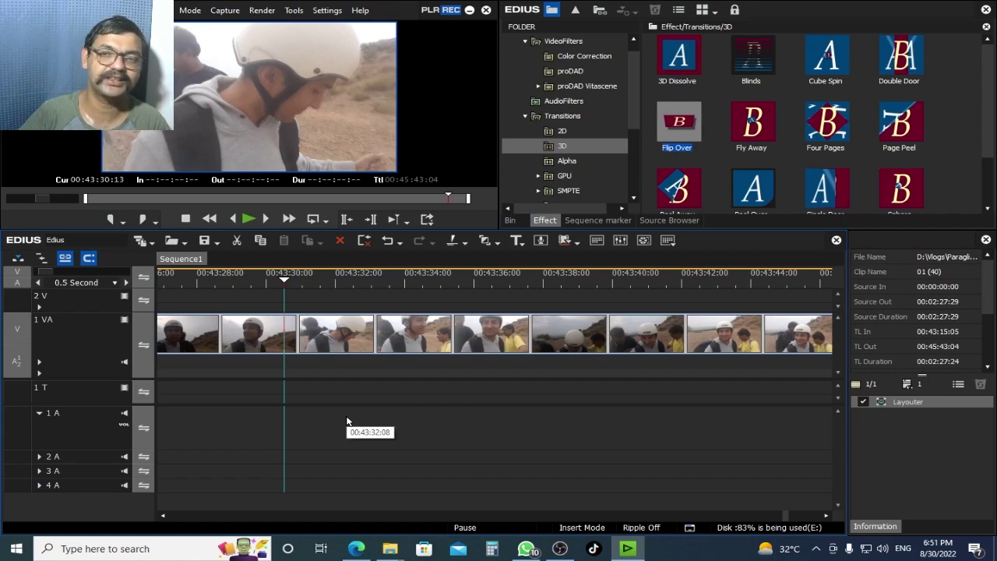
{"action": "key", "text": "Right"}
{"action": "key", "text": "Right"}
{"action": "key", "text": "Right"}
{"action": "key", "text": "Right"}
{"action": "key", "text": "Right"}
{"action": "key", "text": "Right"}
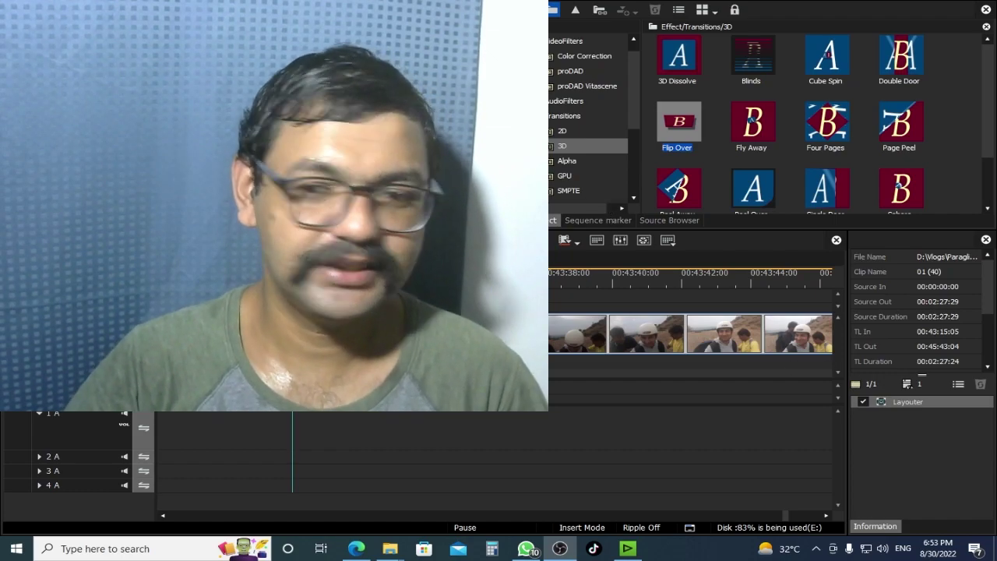
Step: Enlarge the timeline scale to 1 Frame around the playhead at 00:43:30:19
{"action": "key", "text": "ctrl+KP_Add"}
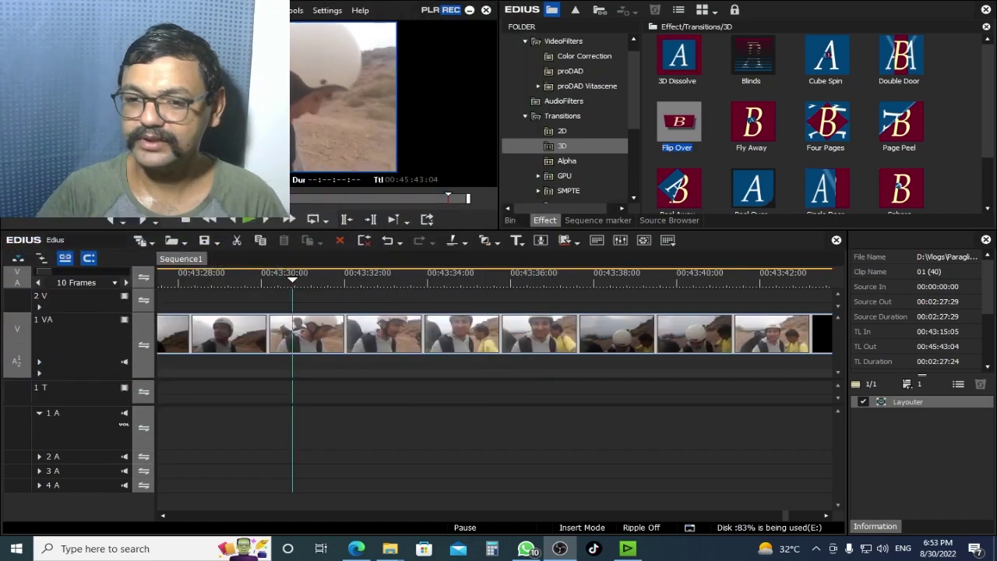
{"action": "key", "text": "ctrl+KP_Add"}
{"action": "key", "text": "ctrl+KP_Add"}
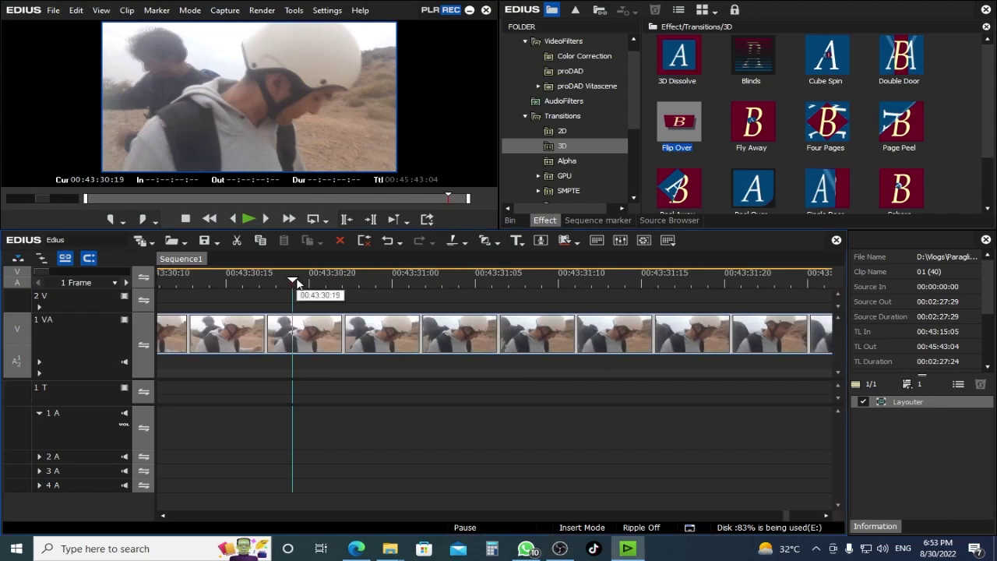
Step: Play clip 01 (40), change the timeline scale to 5 Seconds during playback, and pause at 00:43:47:20
{"action": "left_click", "coordinate": [248, 219]}
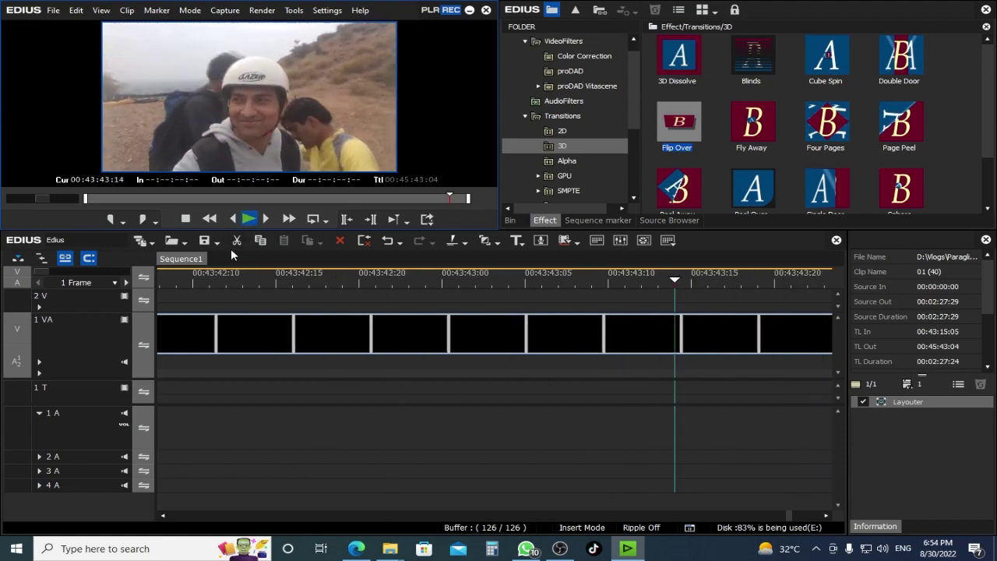
{"action": "scroll", "coordinate": [421, 323], "scroll_direction": "down", "scroll_amount": 4}
{"action": "scroll", "coordinate": [424, 325], "scroll_direction": "down", "scroll_amount": 3}
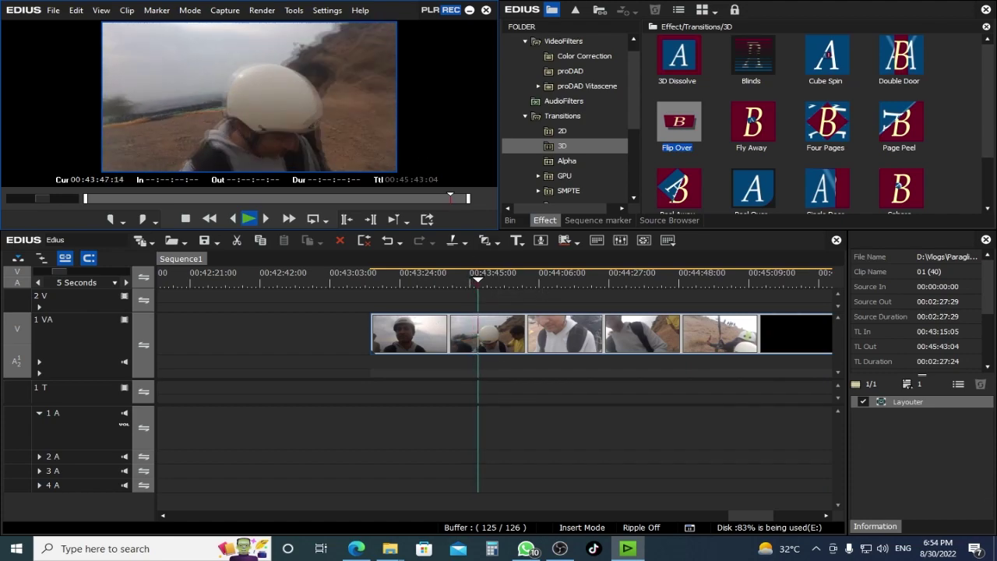
{"action": "key", "text": "space"}
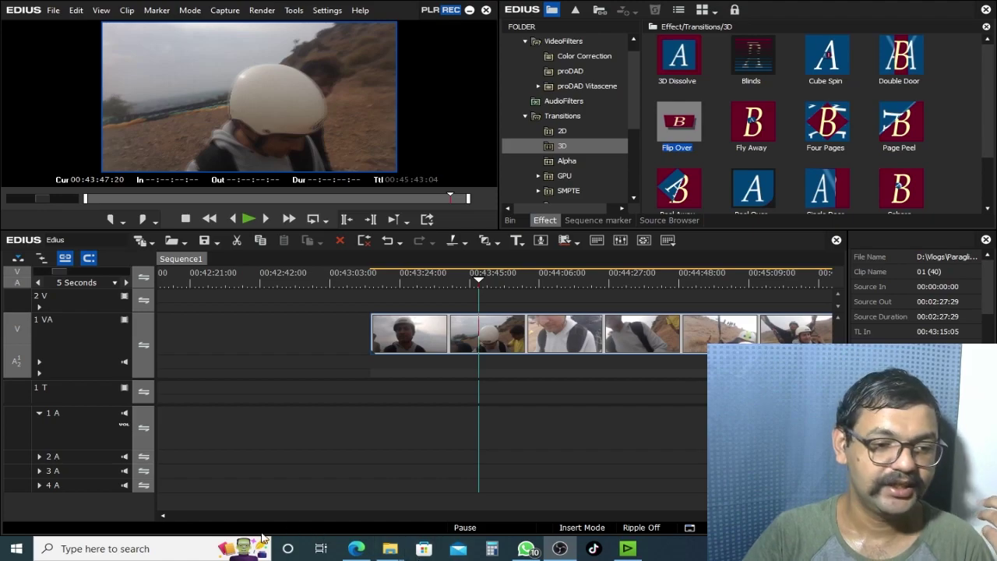
Step: Switch to Adobe Photoshop 2020 and magnify the portrait IMG_0629.JPG to 12800% to examine its single pixels
{"action": "left_click", "coordinate": [128, 555]}
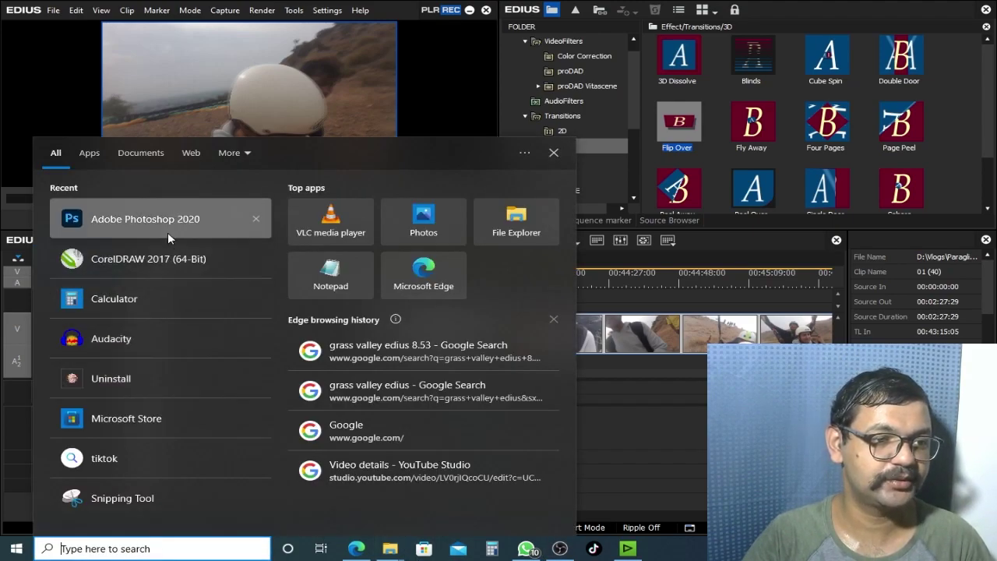
{"action": "key", "text": "Escape"}
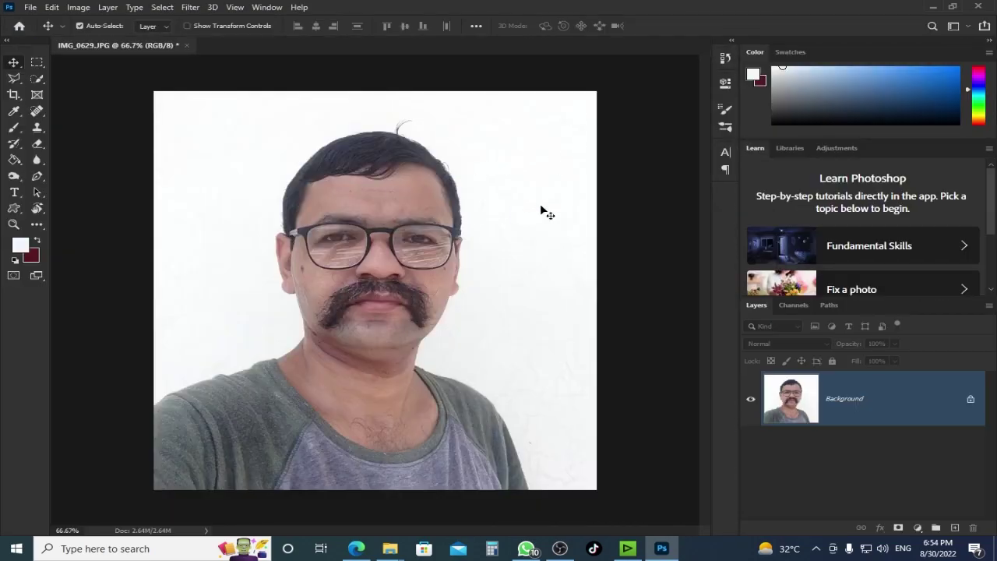
{"action": "key", "text": "ctrl"}
{"action": "scroll", "coordinate": [131, 534], "scroll_direction": "up", "scroll_amount": 2}
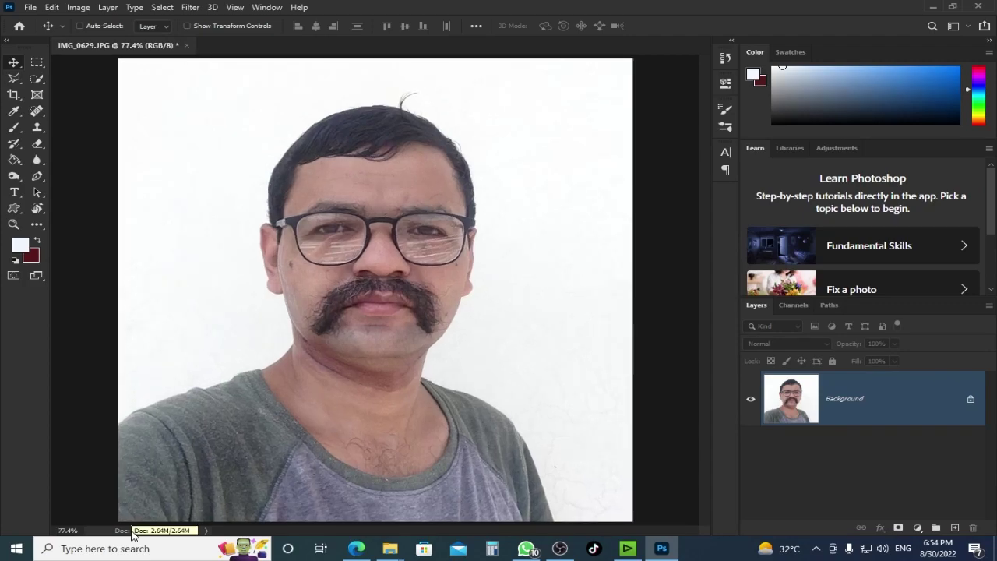
{"action": "scroll", "coordinate": [131, 534], "scroll_direction": "up", "scroll_amount": 1}
{"action": "key", "text": "ctrl"}
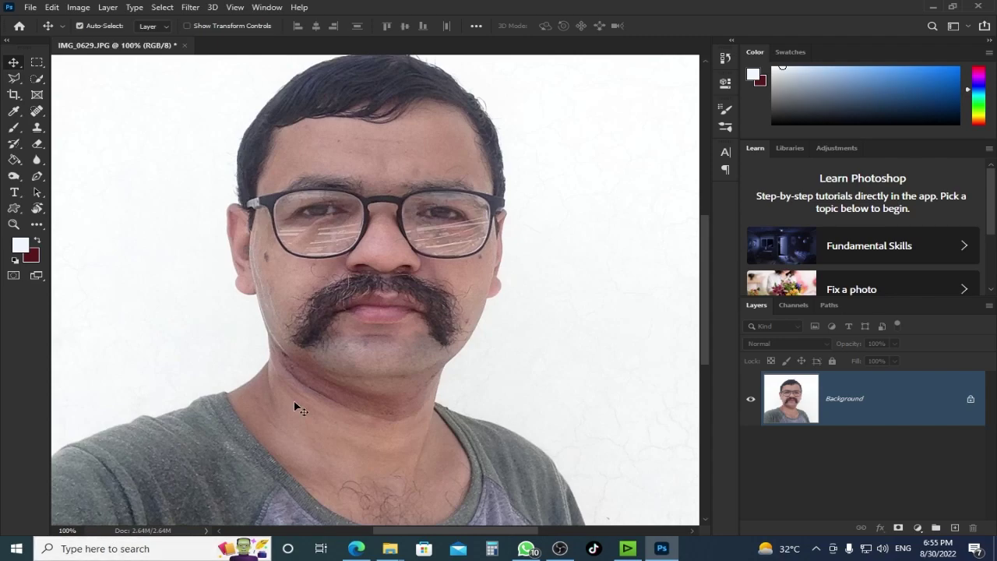
{"action": "scroll", "coordinate": [300, 408], "scroll_direction": "up", "scroll_amount": 4}
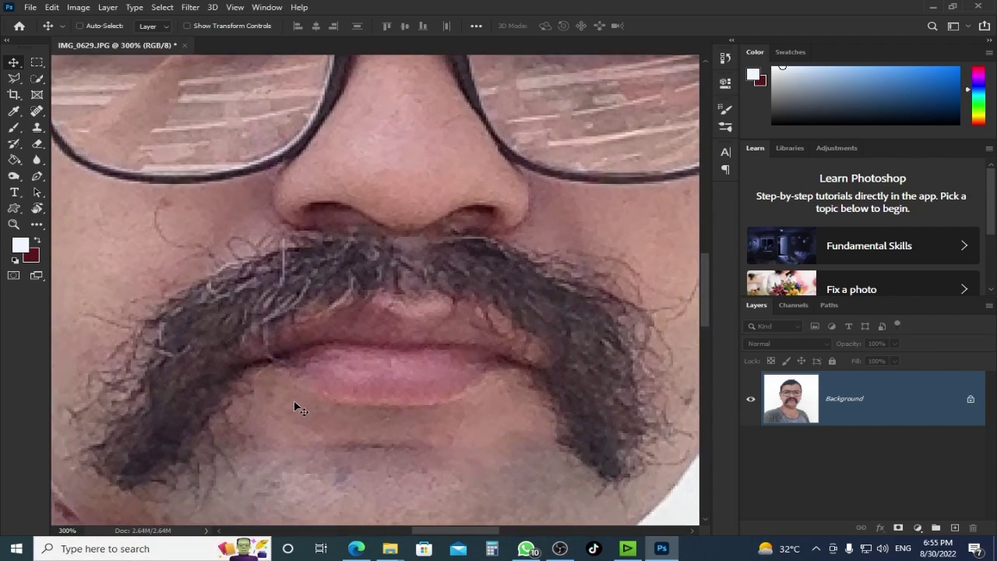
{"action": "scroll", "coordinate": [380, 258], "scroll_direction": "up", "scroll_amount": 8}
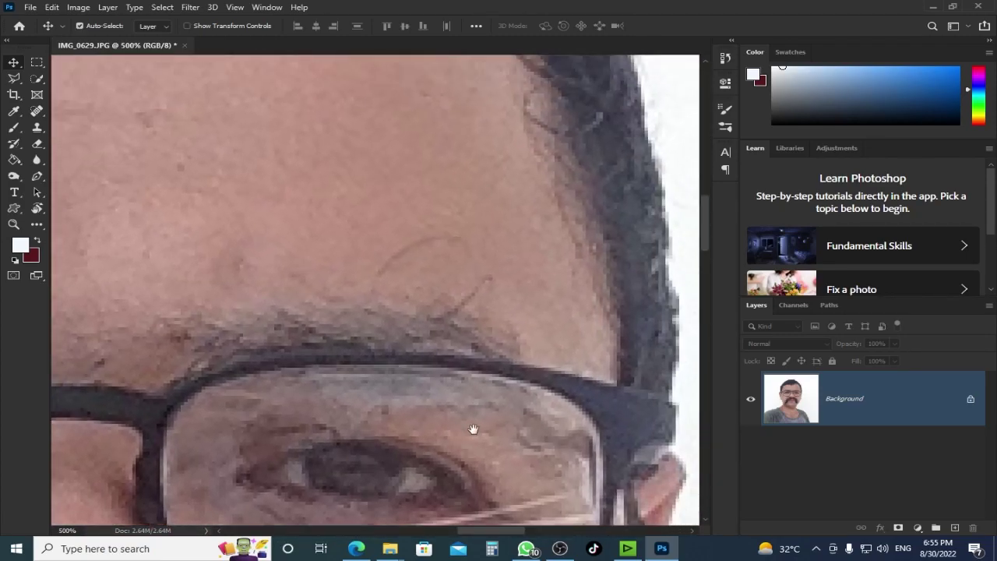
{"action": "scroll", "coordinate": [504, 442], "scroll_direction": "up", "scroll_amount": 5}
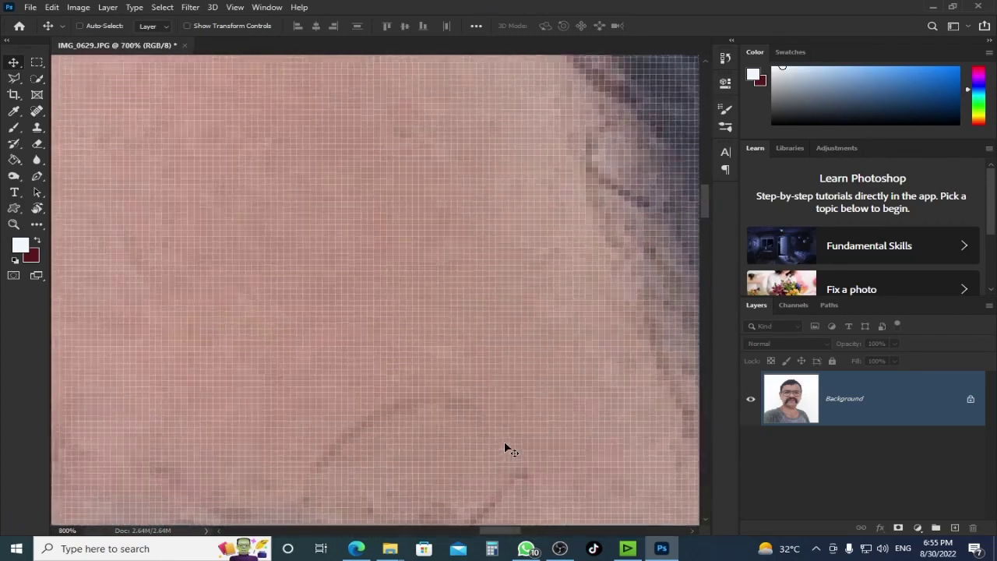
{"action": "scroll", "coordinate": [504, 449], "scroll_direction": "up", "scroll_amount": 5}
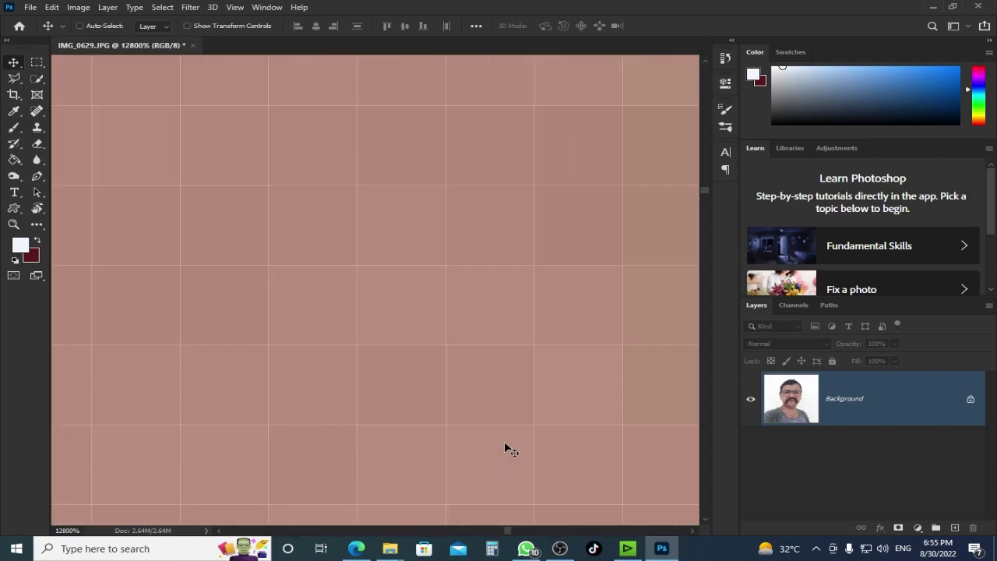
Step: Examine the individual pixels around the eye in the portrait at 12800% and 6400% magnification
{"action": "left_click_drag", "start_coordinate": [456, 371], "coordinate": [460, 216]}
{"action": "left_click_drag", "start_coordinate": [480, 260], "coordinate": [452, 291]}
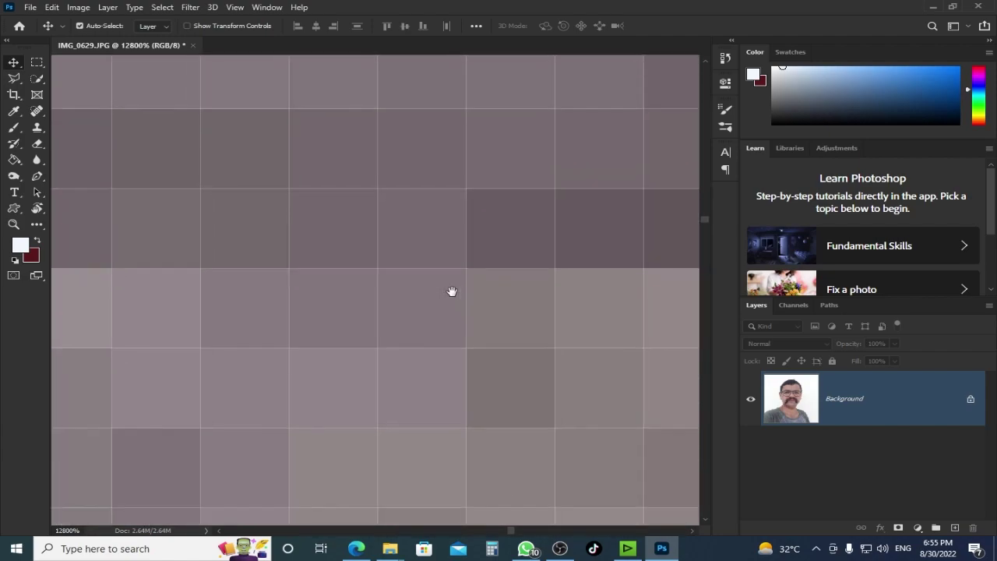
{"action": "key", "text": "ctrl+minus"}
{"action": "left_click_drag", "start_coordinate": [452, 297], "coordinate": [445, 195]}
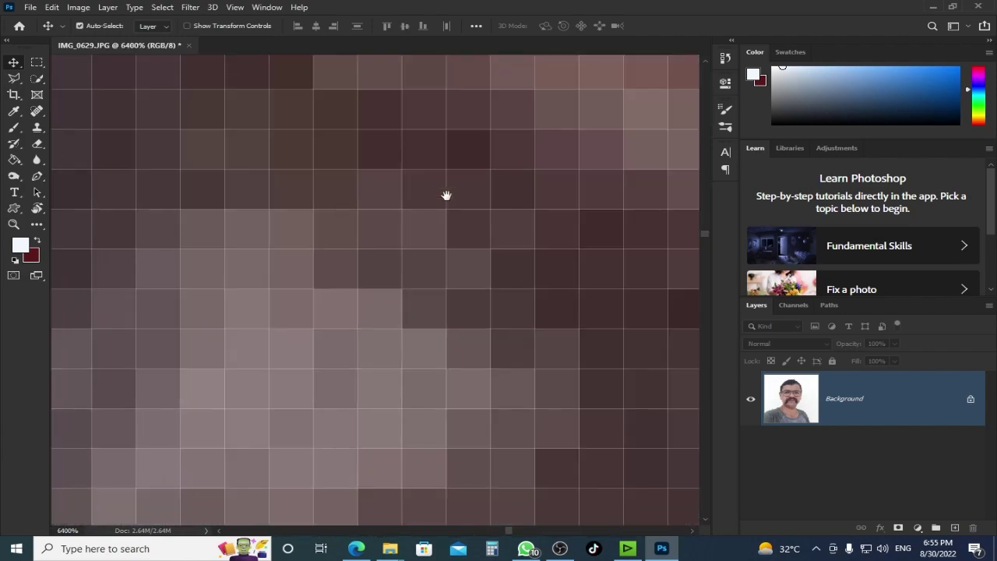
{"action": "key", "text": "ctrl+plus"}
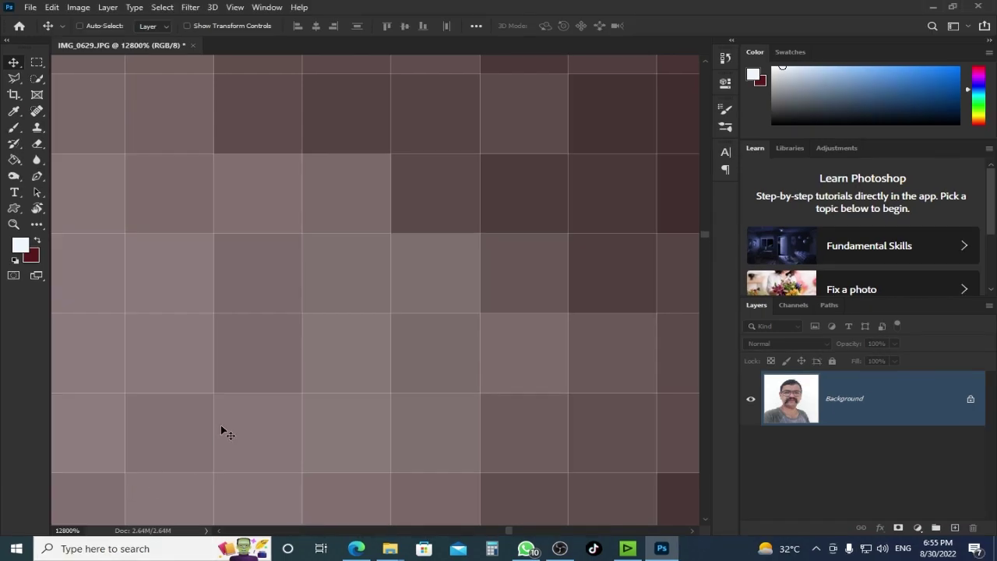
{"action": "left_click_drag", "start_coordinate": [504, 361], "coordinate": [652, 389]}
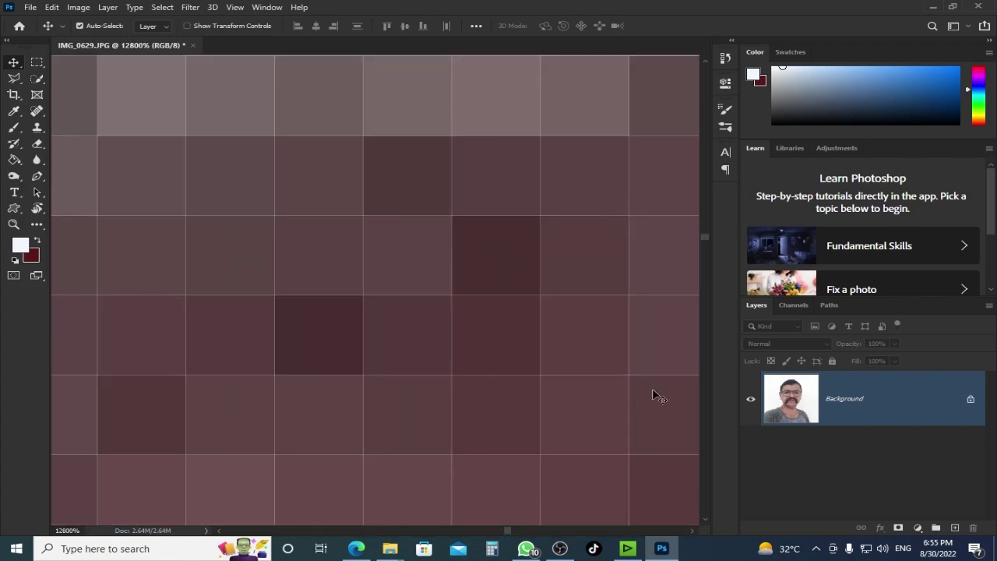
Step: Reduce the portrait's magnification in stages from pixel level to 100%, viewing the eye, glasses and whole face
{"action": "scroll", "coordinate": [654, 395], "scroll_direction": "down", "scroll_amount": 3}
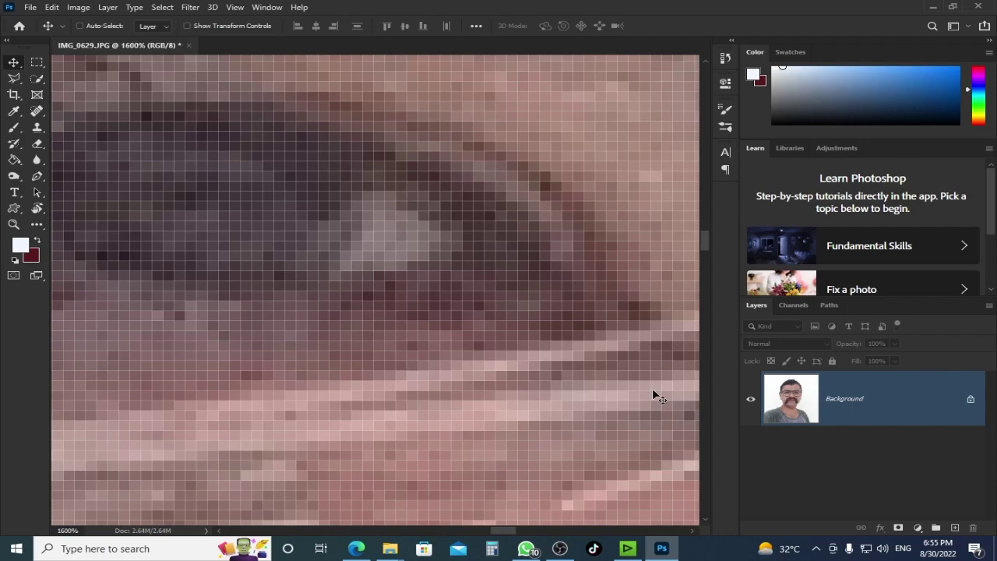
{"action": "left_click_drag", "start_coordinate": [654, 396], "coordinate": [283, 258]}
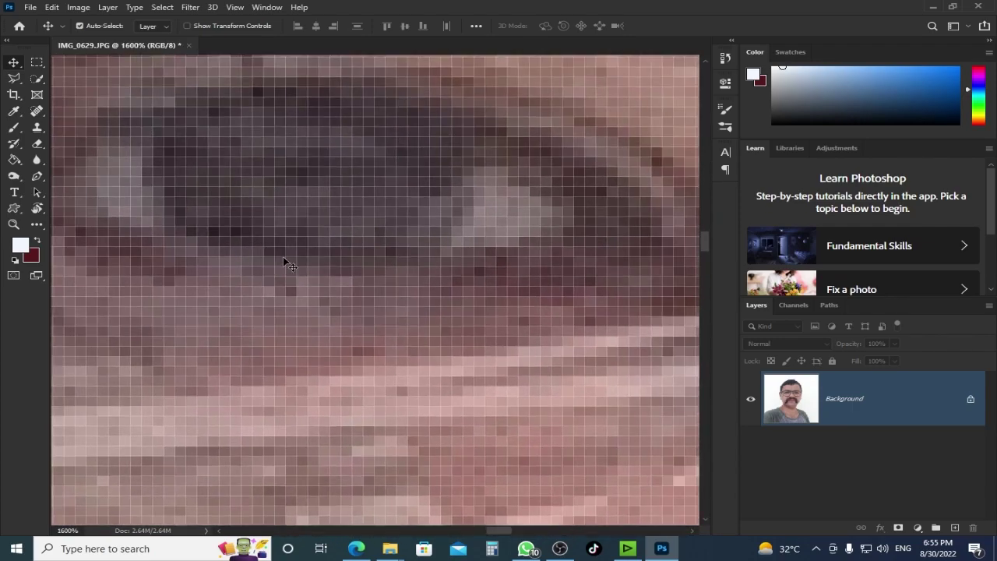
{"action": "scroll", "coordinate": [284, 262], "scroll_direction": "down", "scroll_amount": 3}
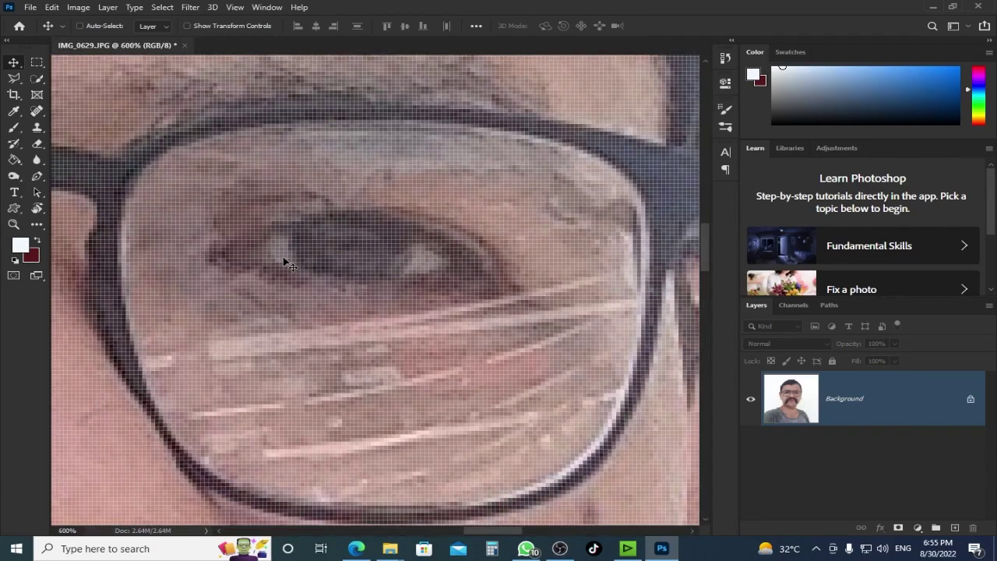
{"action": "left_click_drag", "start_coordinate": [284, 262], "coordinate": [373, 342]}
{"action": "scroll", "coordinate": [371, 341], "scroll_direction": "down", "scroll_amount": 1}
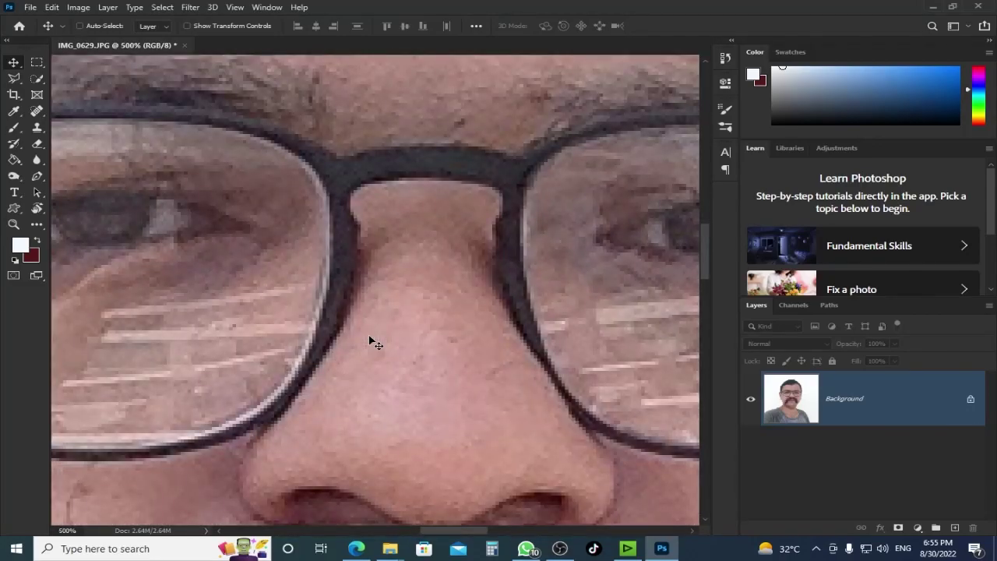
{"action": "scroll", "coordinate": [370, 340], "scroll_direction": "down", "scroll_amount": 5}
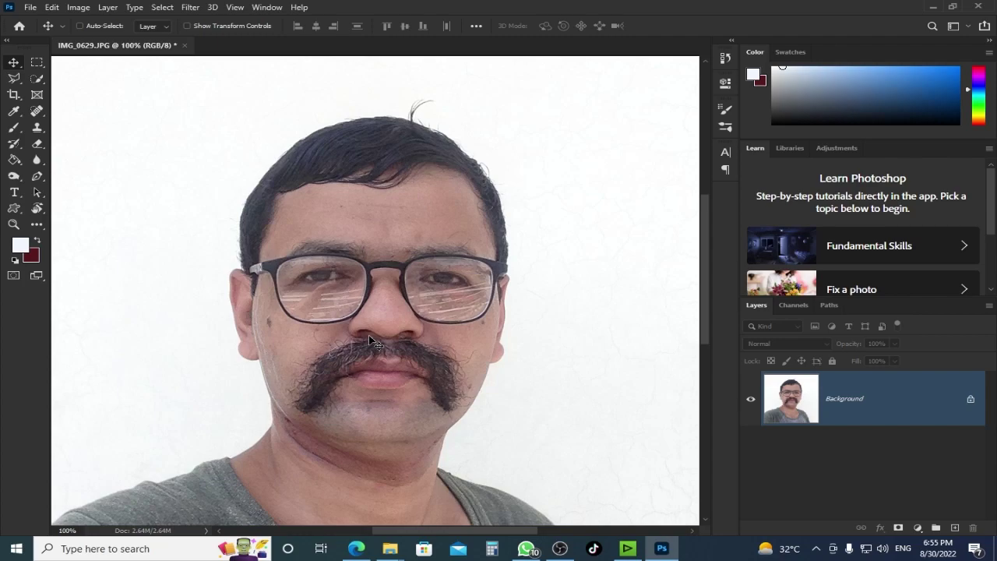
{"action": "left_click_drag", "start_coordinate": [374, 366], "coordinate": [393, 331]}
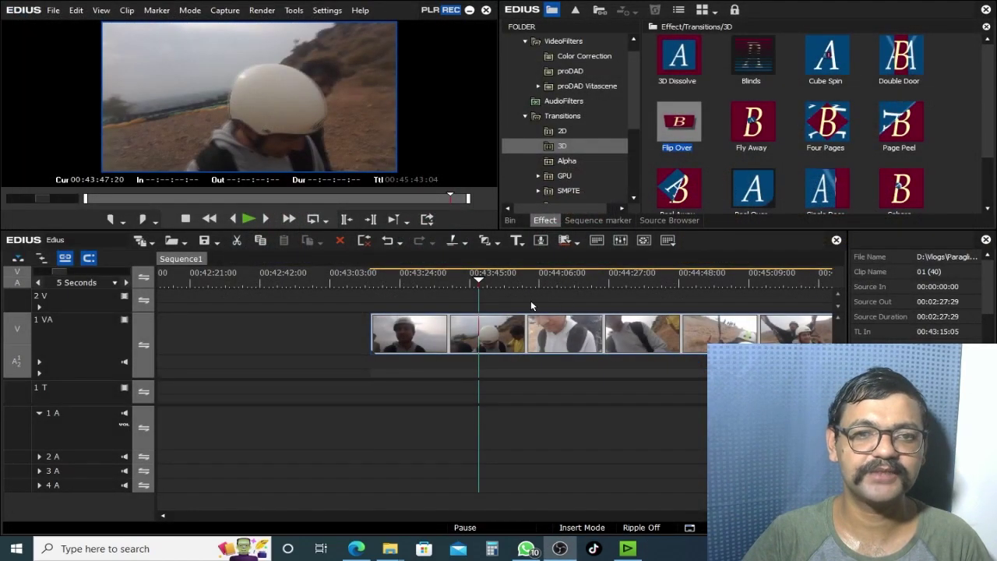
Step: Switch back to EDIUS and scrub through clip 01 (40) at the 10 Seconds timeline scale, leaving the playhead at 00:43:55:00
{"action": "left_click", "coordinate": [587, 288]}
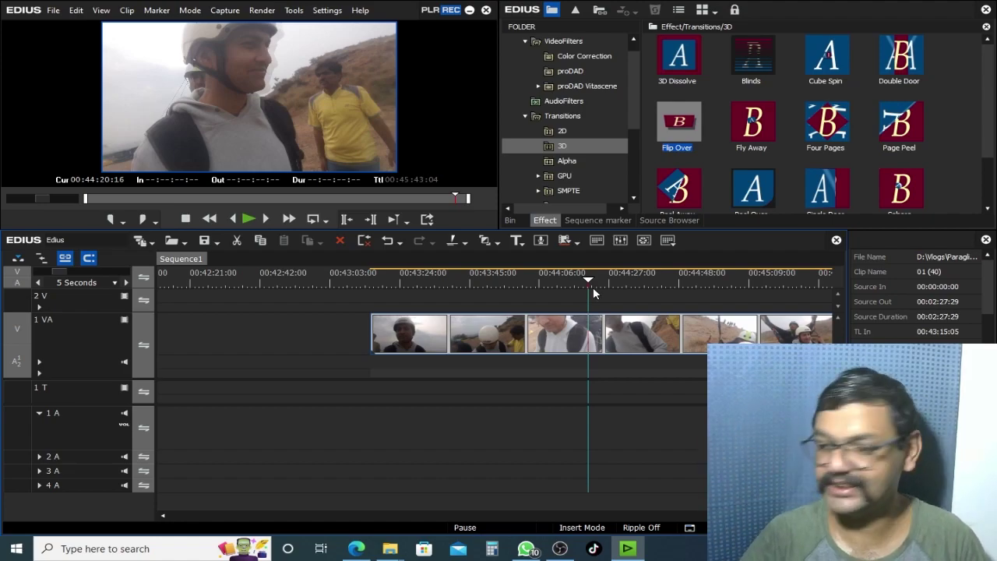
{"action": "left_click_drag", "start_coordinate": [630, 279], "coordinate": [637, 282]}
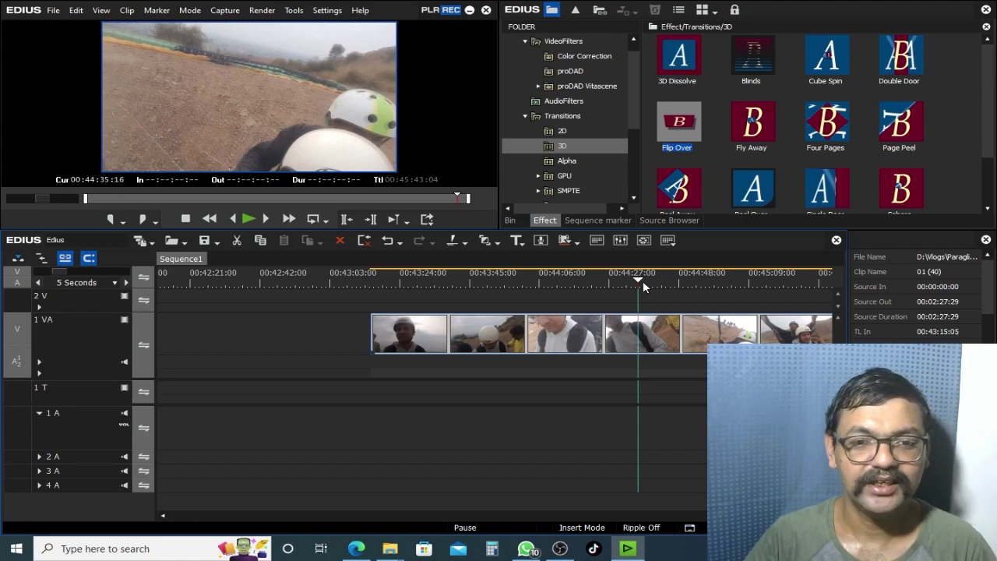
{"action": "scroll", "coordinate": [640, 280], "scroll_direction": "down", "scroll_amount": 5}
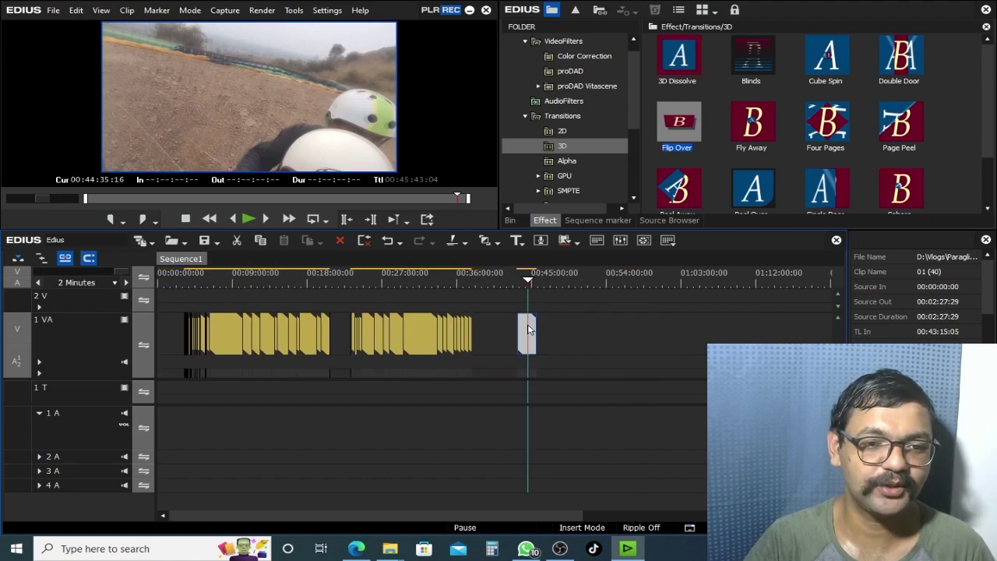
{"action": "scroll", "coordinate": [527, 331], "scroll_direction": "up", "scroll_amount": 4}
{"action": "left_click_drag", "start_coordinate": [534, 298], "coordinate": [431, 345]}
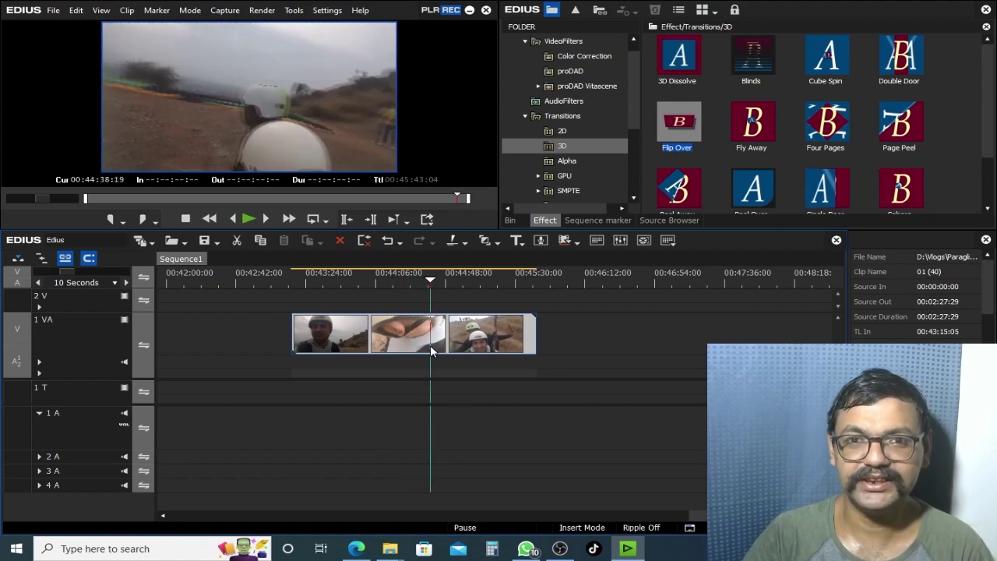
{"action": "left_click_drag", "start_coordinate": [430, 345], "coordinate": [358, 346]}
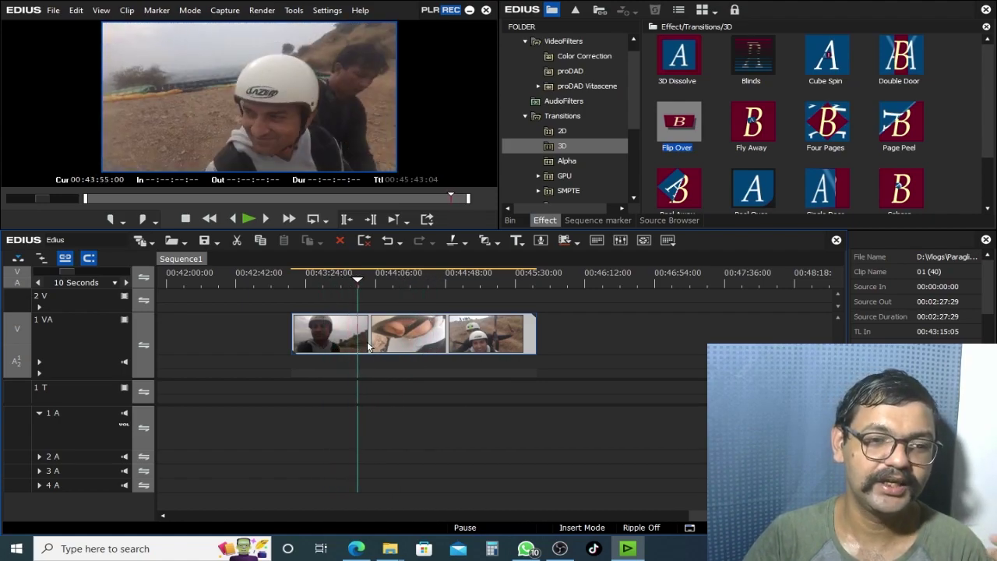